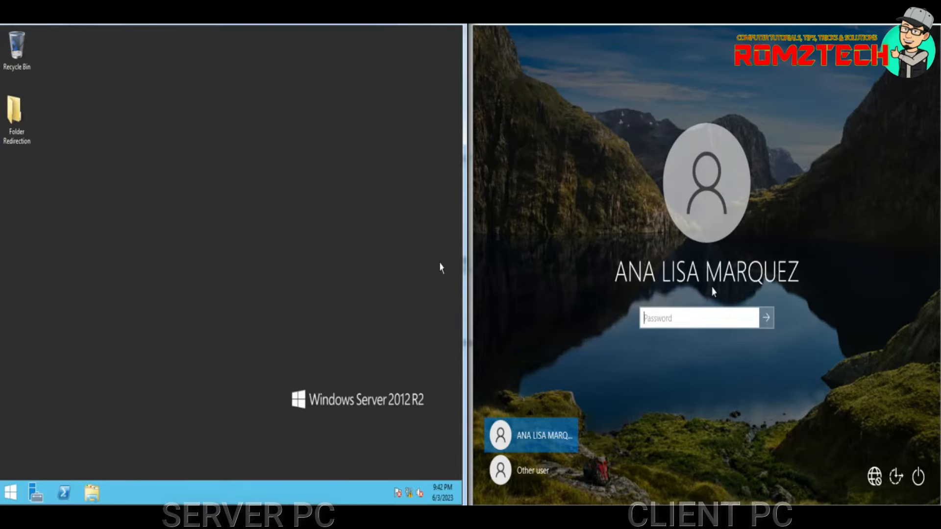
Sign in to the client PC by entering the domain user's account password.
{"action": "left_click", "coordinate": [703, 314]}
{"action": "type", "text": "*********"}
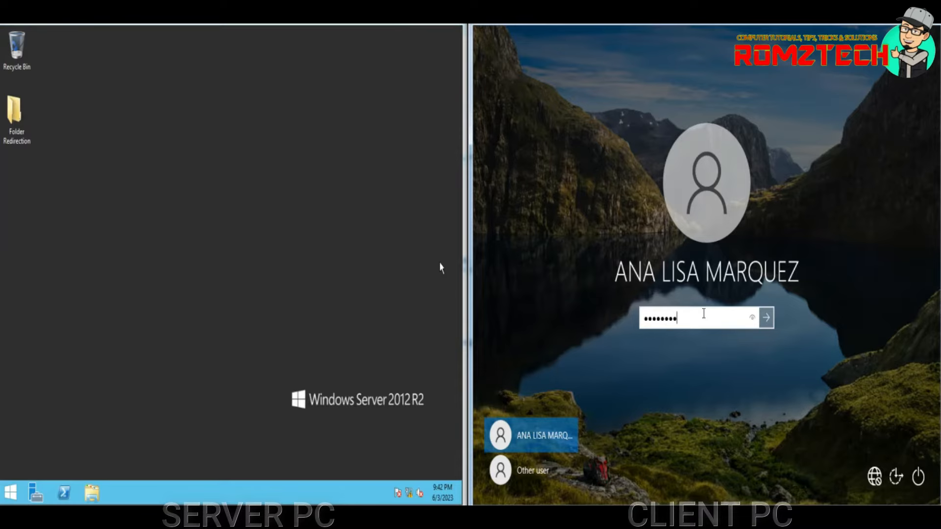
{"action": "key", "text": "Return"}
{"action": "key", "text": "Return"}
{"action": "type", "text": "*"}
{"action": "key", "text": "Return"}
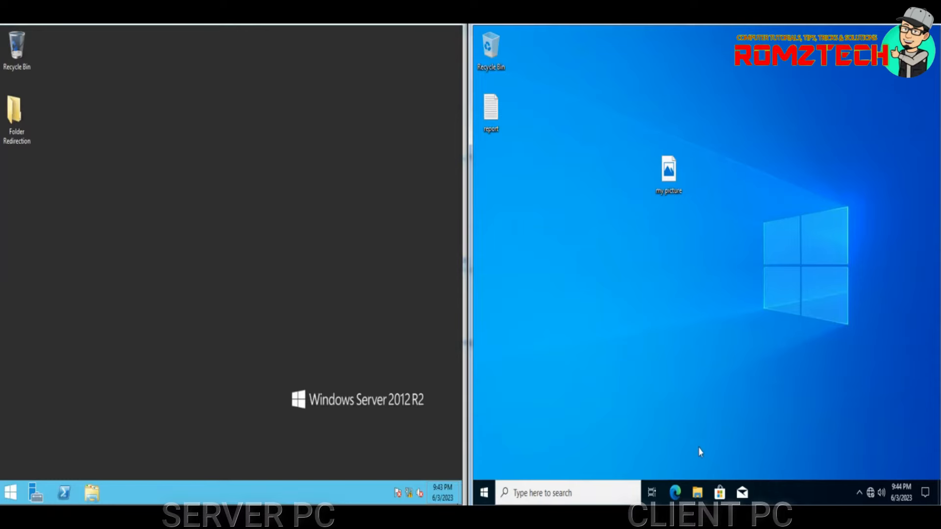
Open the system properties of This PC from File Explorer on the client PC.
{"action": "left_click", "coordinate": [697, 491]}
{"action": "left_click", "coordinate": [697, 491]}
{"action": "left_click", "coordinate": [697, 492]}
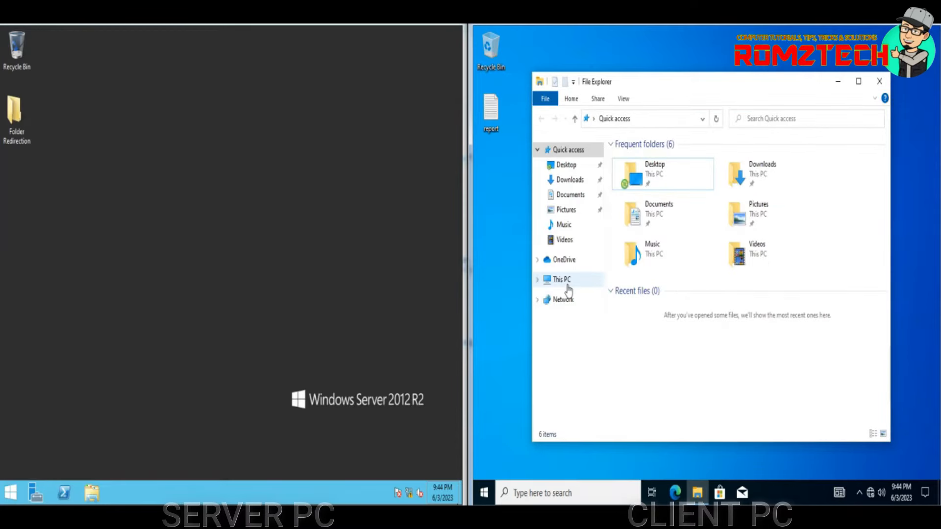
{"action": "right_click", "coordinate": [562, 283]}
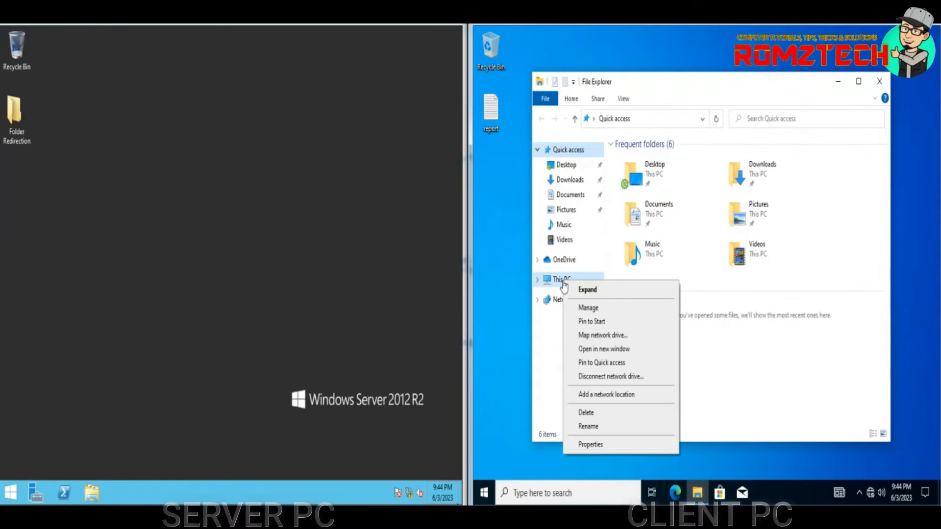
{"action": "left_click", "coordinate": [591, 444]}
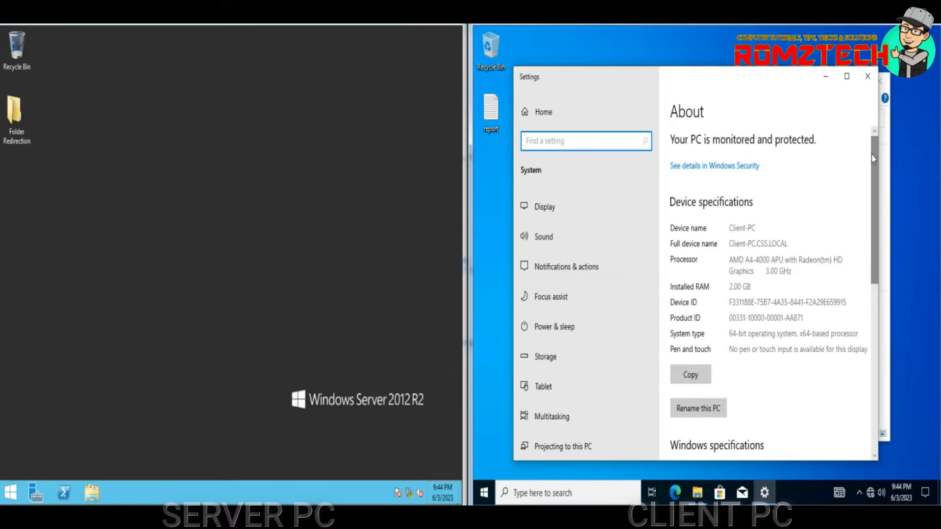
Open the advanced Rename this PC settings, authorizing the change with the administrator user name and the account password.
{"action": "left_click_drag", "start_coordinate": [872, 157], "coordinate": [873, 322]}
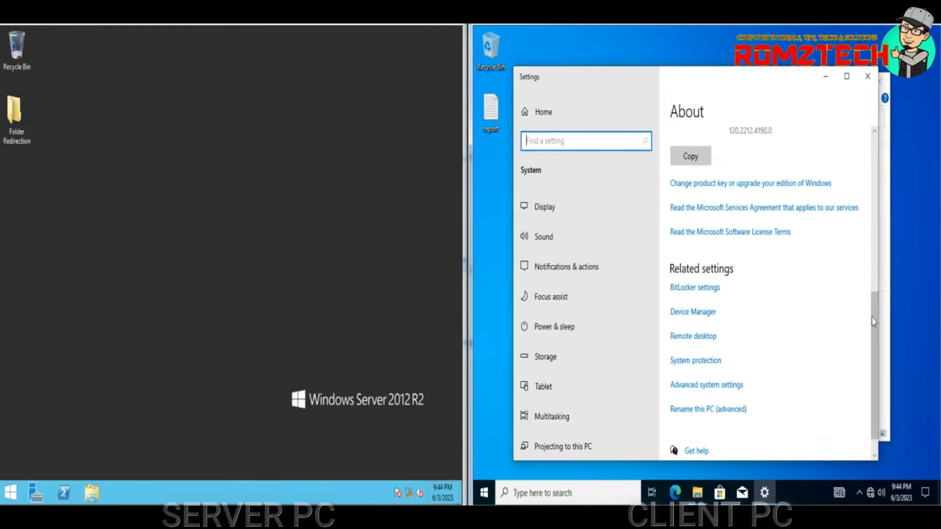
{"action": "left_click", "coordinate": [723, 416]}
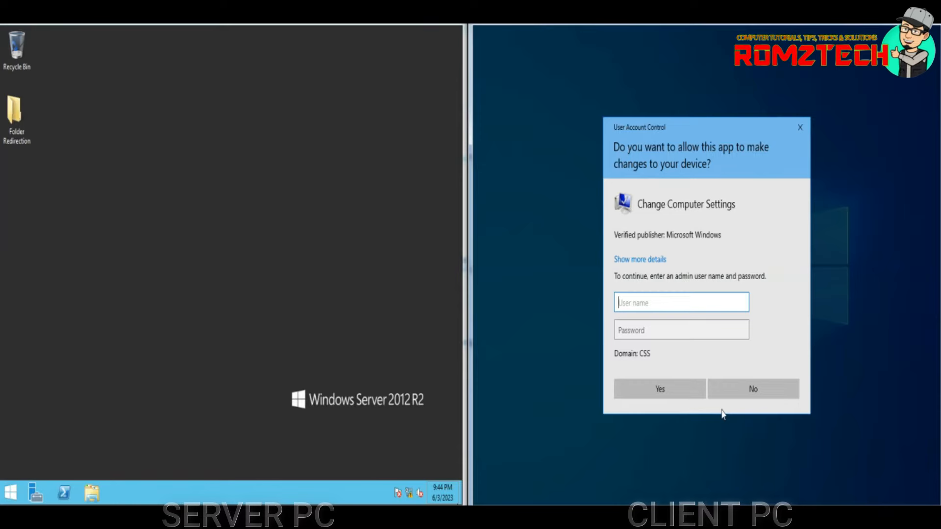
{"action": "type", "text": "administrator"}
{"action": "key", "text": "Tab"}
{"action": "type", "text": "•••••••••"}
{"action": "key", "text": "Return"}
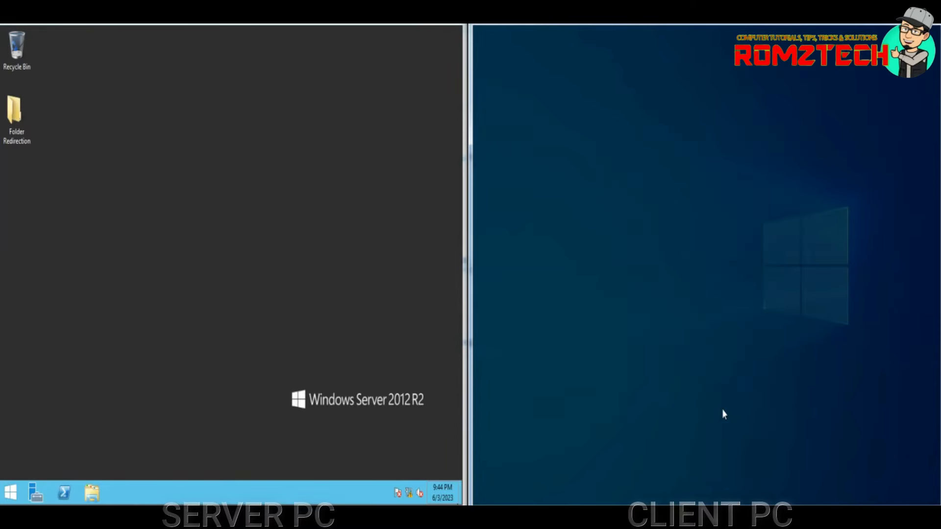
{"action": "left_click", "coordinate": [724, 414]}
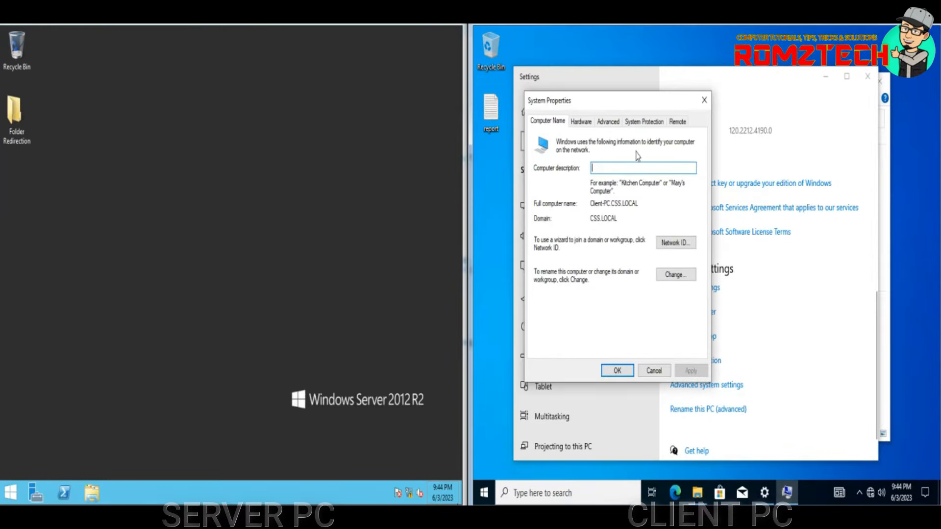
Allow remote connections to the client PC and open the selection of Remote Desktop users.
{"action": "left_click", "coordinate": [678, 122]}
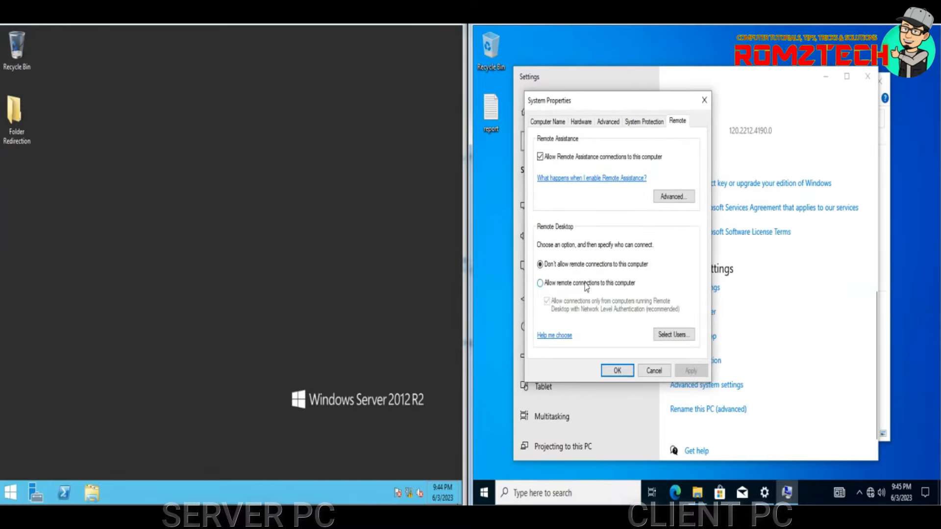
{"action": "left_click", "coordinate": [541, 283]}
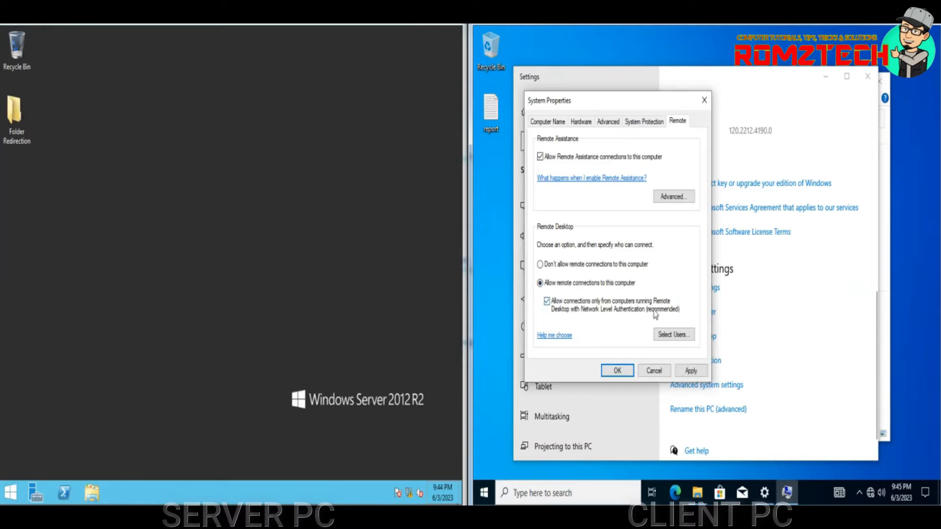
{"action": "left_click", "coordinate": [674, 338]}
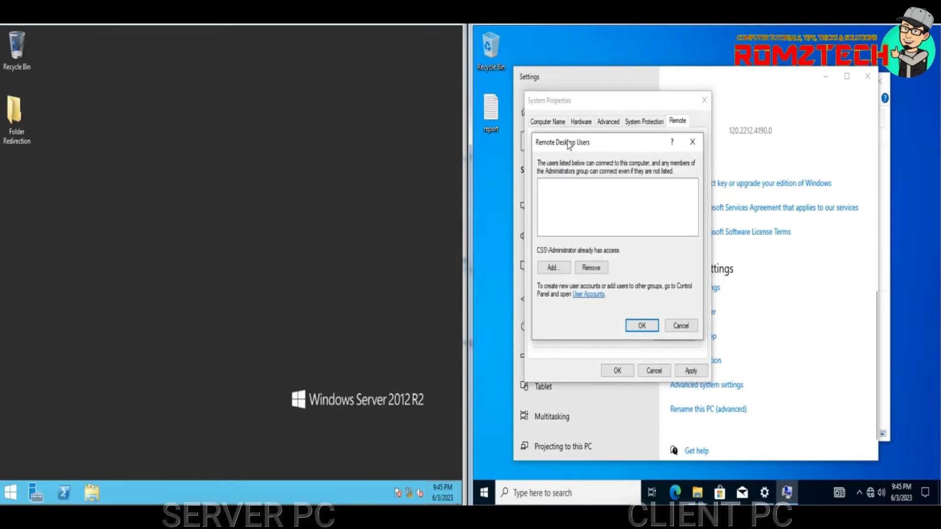
{"action": "left_click", "coordinate": [581, 198]}
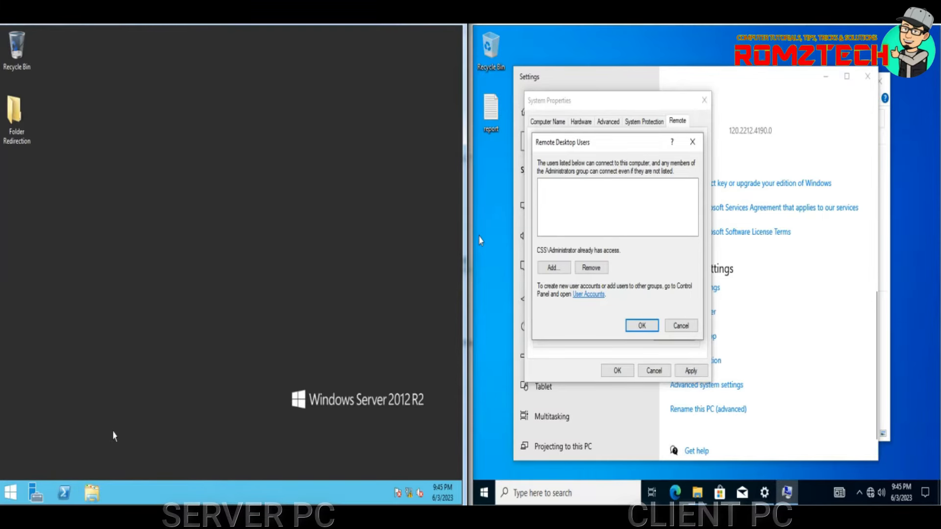
Open Active Directory Users and Computers from Server Manager on the server PC.
{"action": "left_click", "coordinate": [92, 493]}
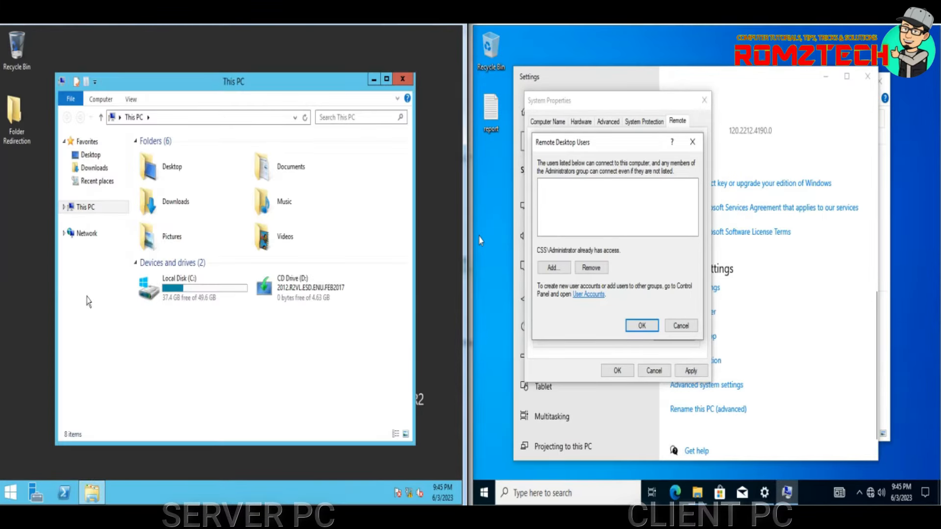
{"action": "left_click", "coordinate": [402, 79]}
{"action": "left_click", "coordinate": [35, 493]}
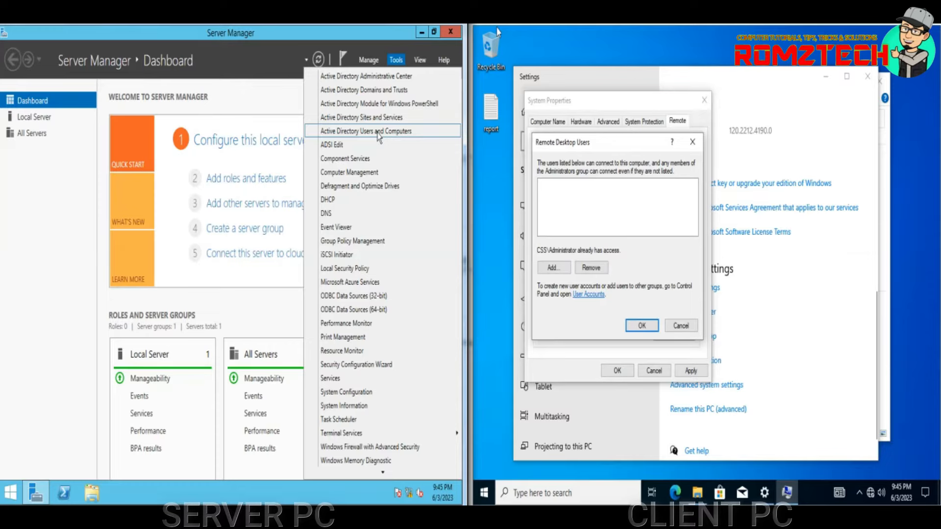
{"action": "left_click", "coordinate": [379, 136]}
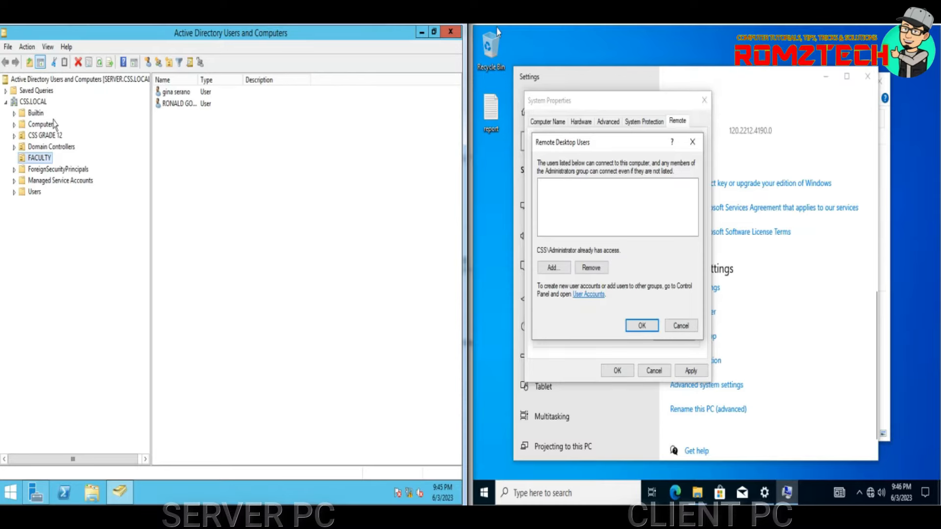
Review the user accounts in CSS GRADE 12 and FACULTY, widening the Name column to show the full names.
{"action": "left_click", "coordinate": [51, 136]}
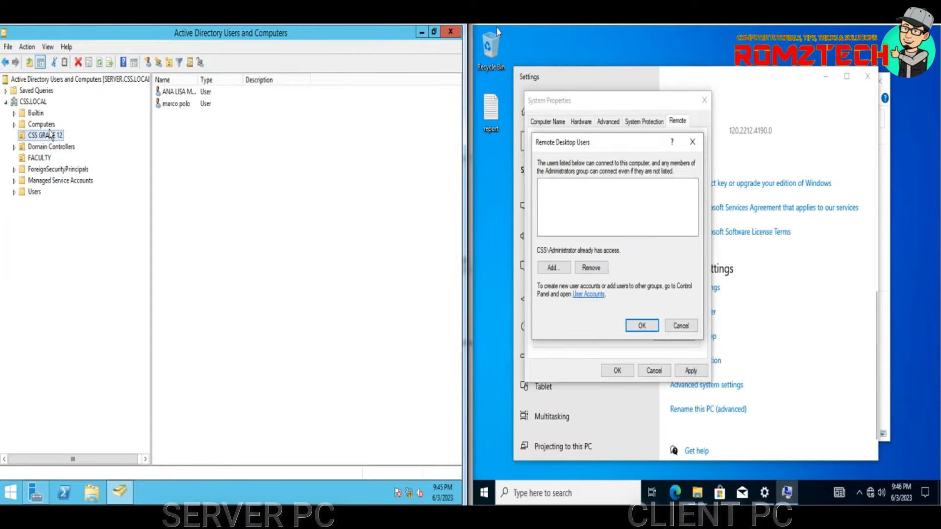
{"action": "left_click", "coordinate": [39, 159]}
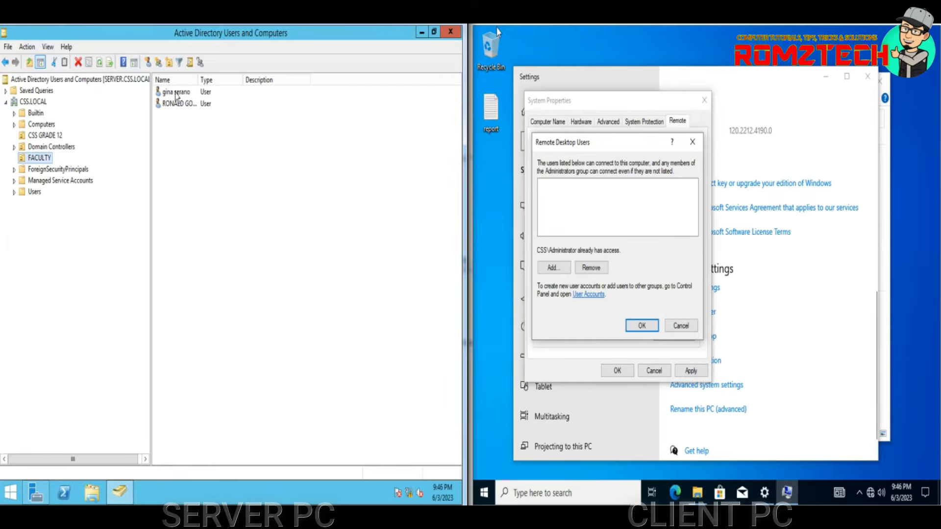
{"action": "left_click", "coordinate": [179, 93]}
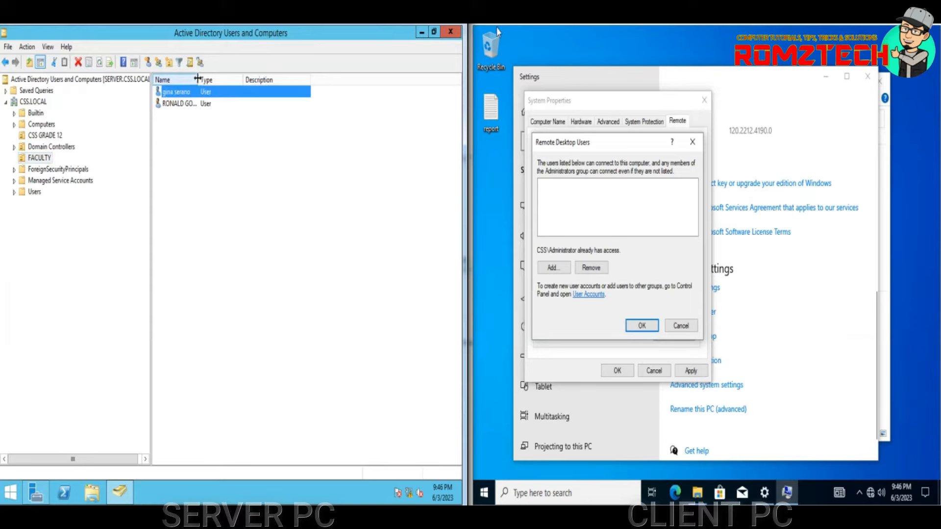
{"action": "left_click_drag", "start_coordinate": [200, 76], "coordinate": [242, 76]}
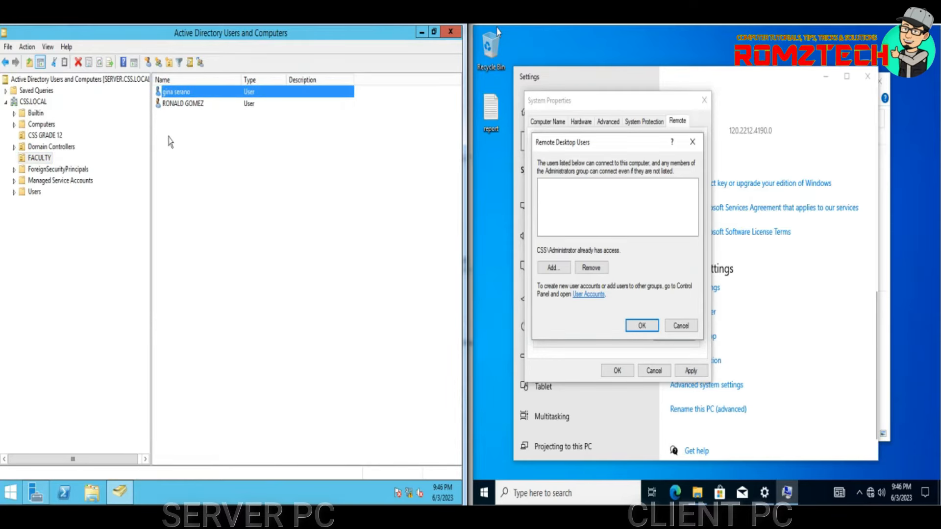
{"action": "left_click", "coordinate": [197, 161]}
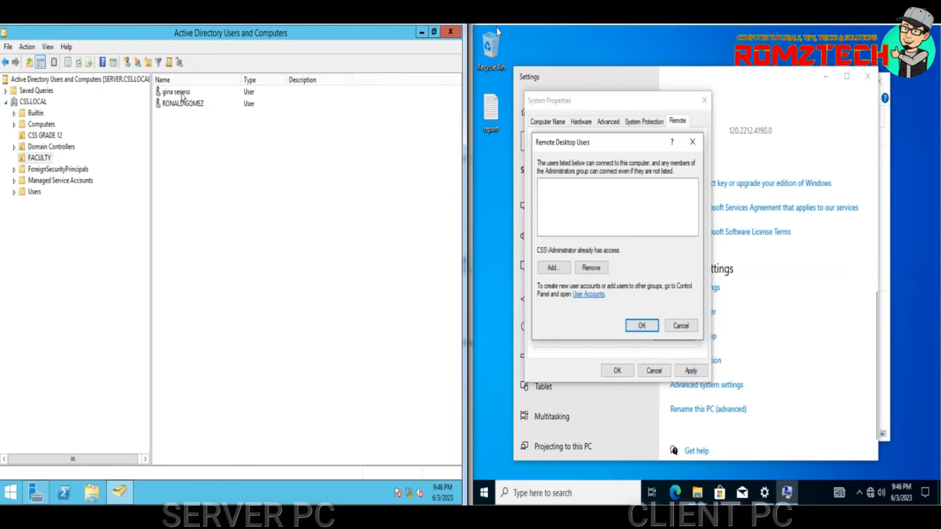
Open the first FACULTY user's account properties to look up the user logon name.
{"action": "right_click", "coordinate": [180, 94]}
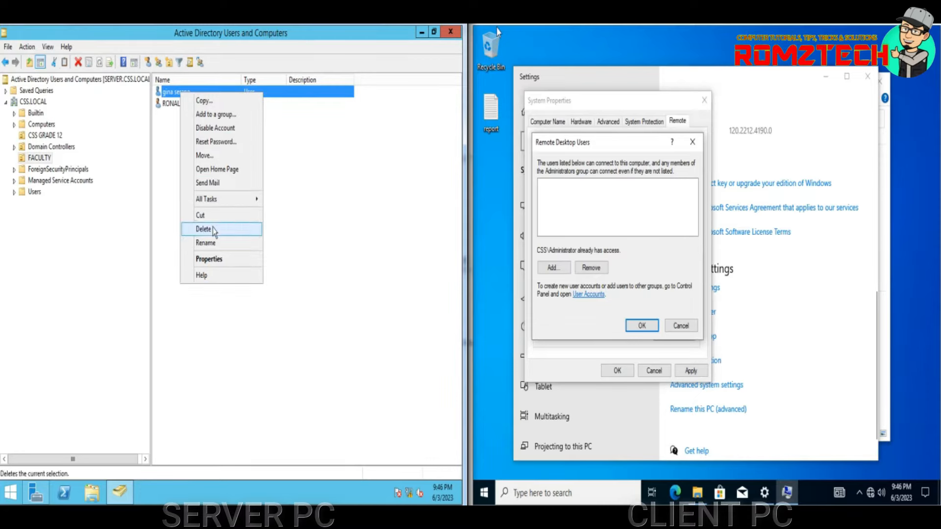
{"action": "left_click", "coordinate": [214, 259]}
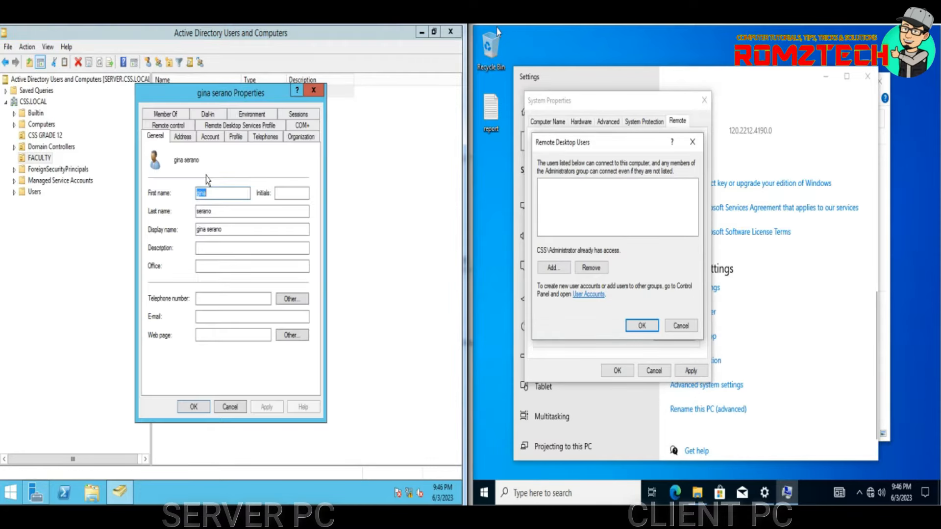
{"action": "left_click", "coordinate": [182, 136]}
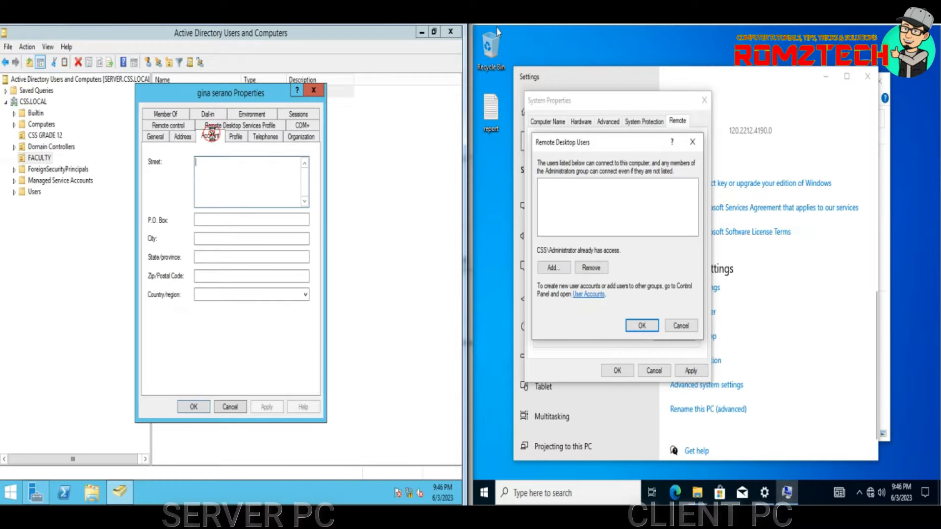
{"action": "left_click", "coordinate": [209, 137]}
{"action": "left_click", "coordinate": [194, 167]}
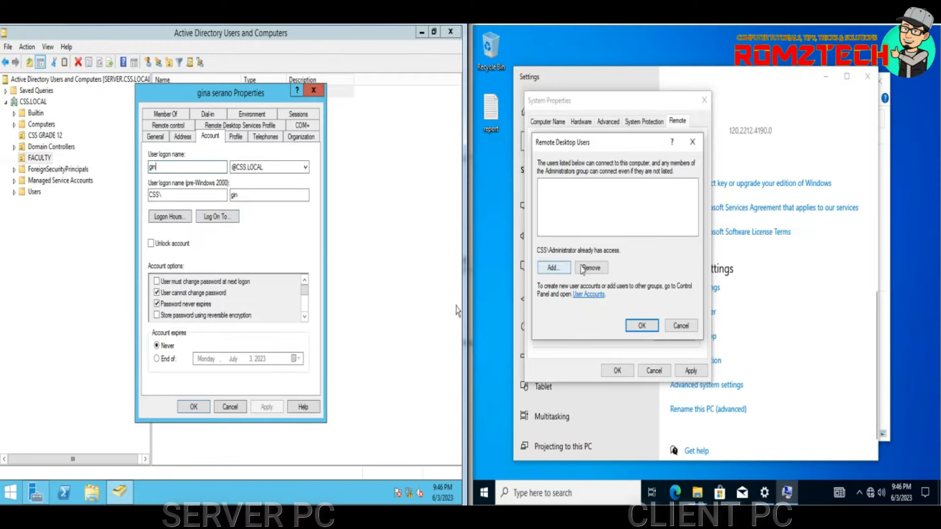
Add the first FACULTY user to the client's Remote Desktop users by verified logon name, and close that user's properties on the server.
{"action": "left_click", "coordinate": [553, 269]}
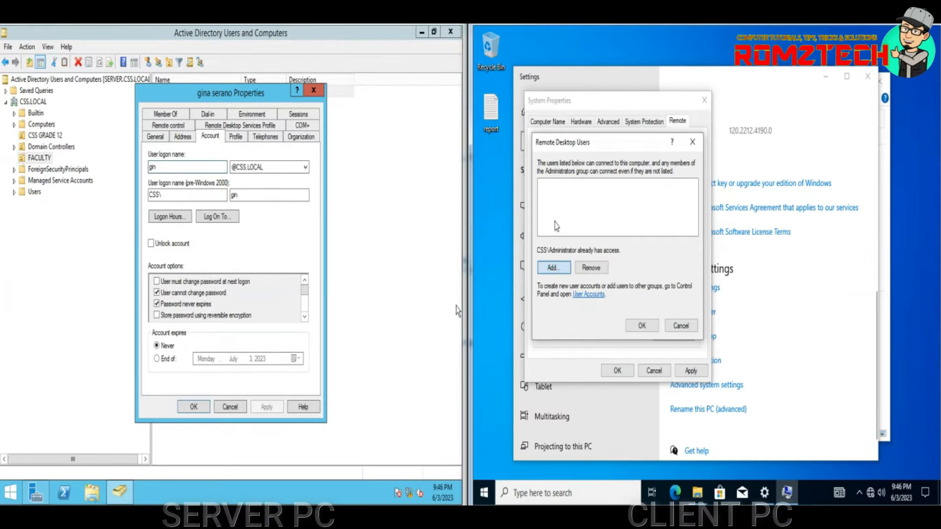
{"action": "type", "text": "gin"}
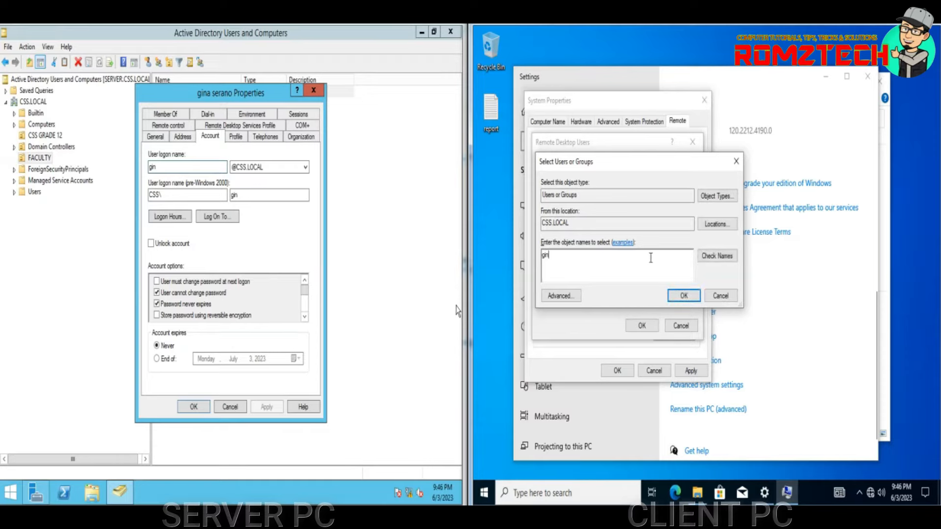
{"action": "left_click", "coordinate": [715, 256]}
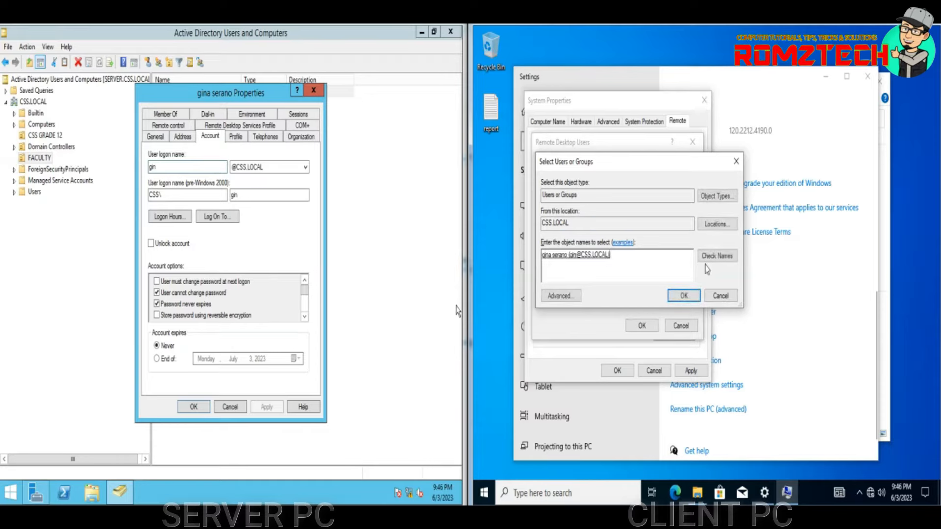
{"action": "left_click", "coordinate": [683, 295]}
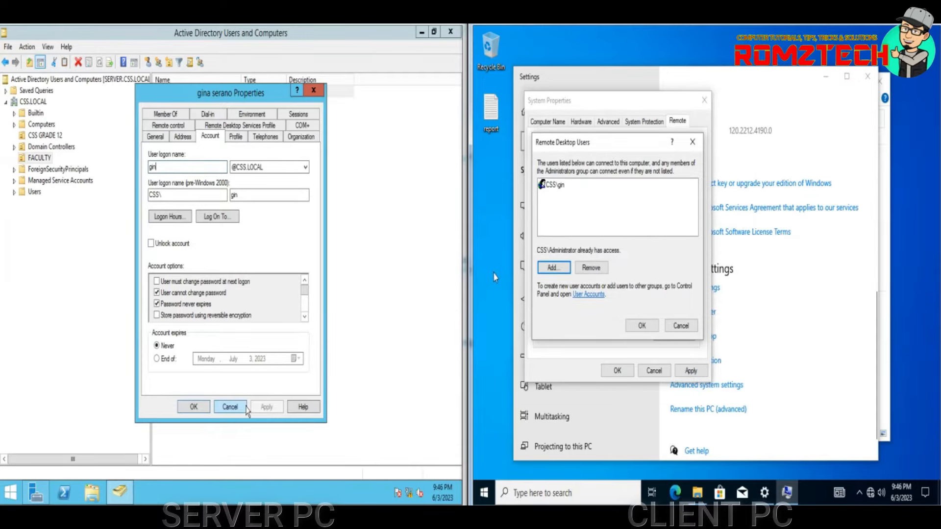
{"action": "left_click", "coordinate": [244, 407]}
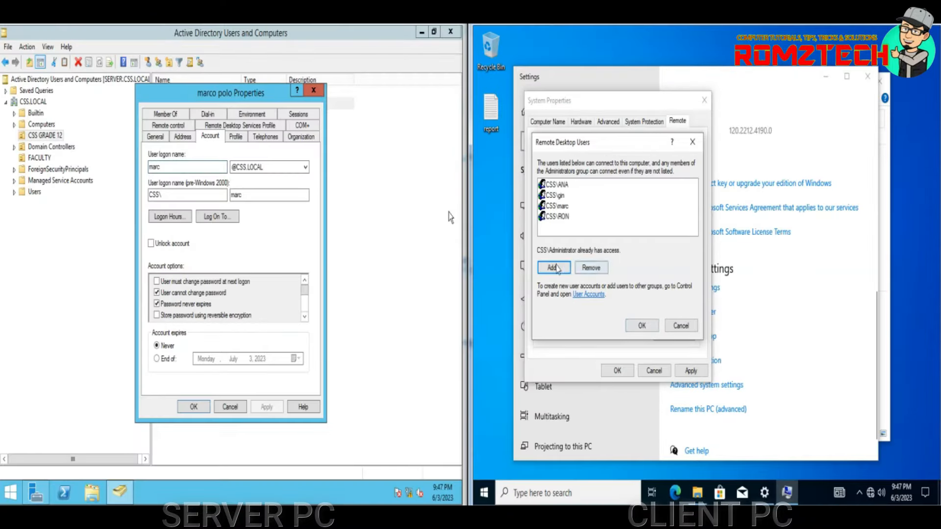
Add the domain Administrator to the Remote Desktop users by checking the name "ad", and apply the remote settings.
{"action": "left_click", "coordinate": [554, 267]}
{"action": "type", "text": "a"}
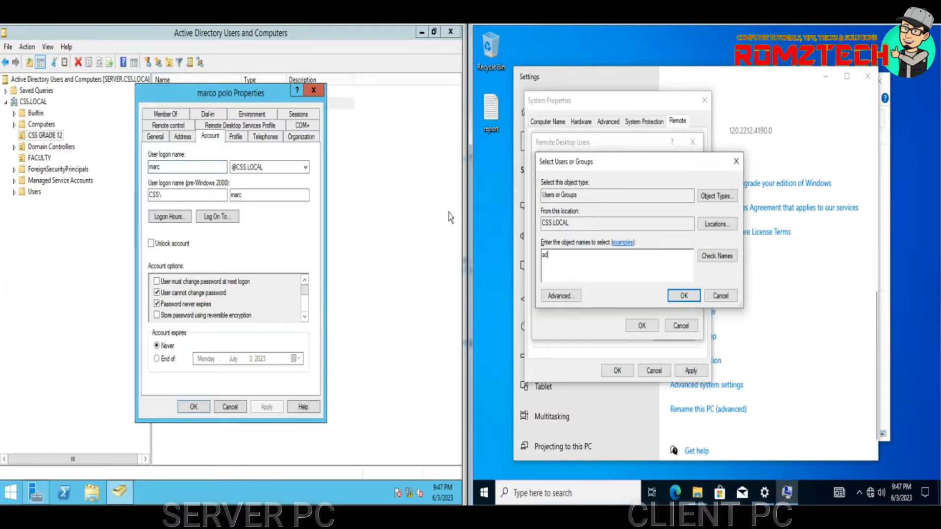
{"action": "type", "text": "d"}
{"action": "left_click", "coordinate": [715, 255]}
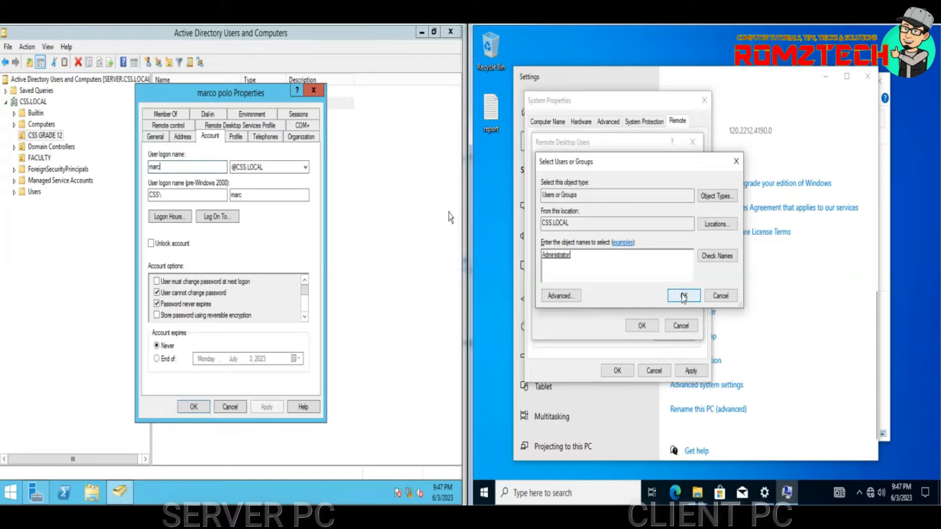
{"action": "left_click", "coordinate": [683, 296]}
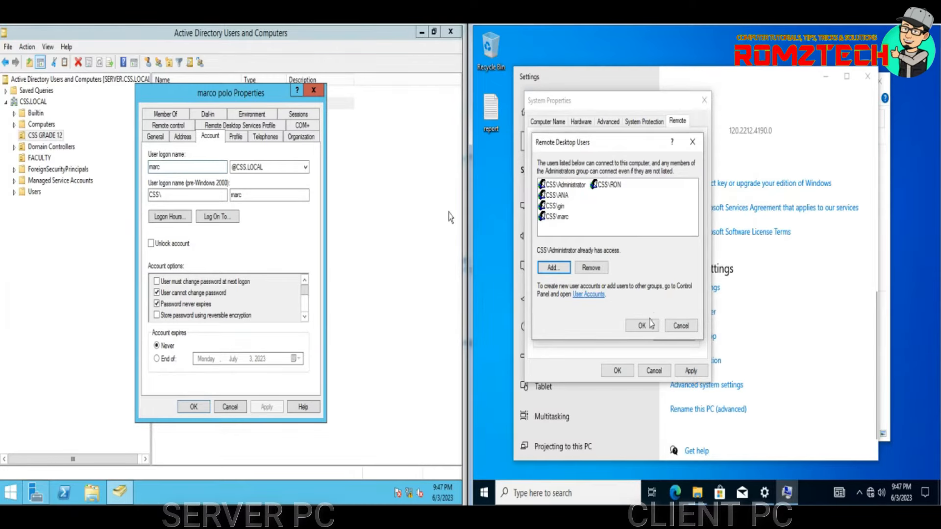
{"action": "left_click", "coordinate": [642, 326]}
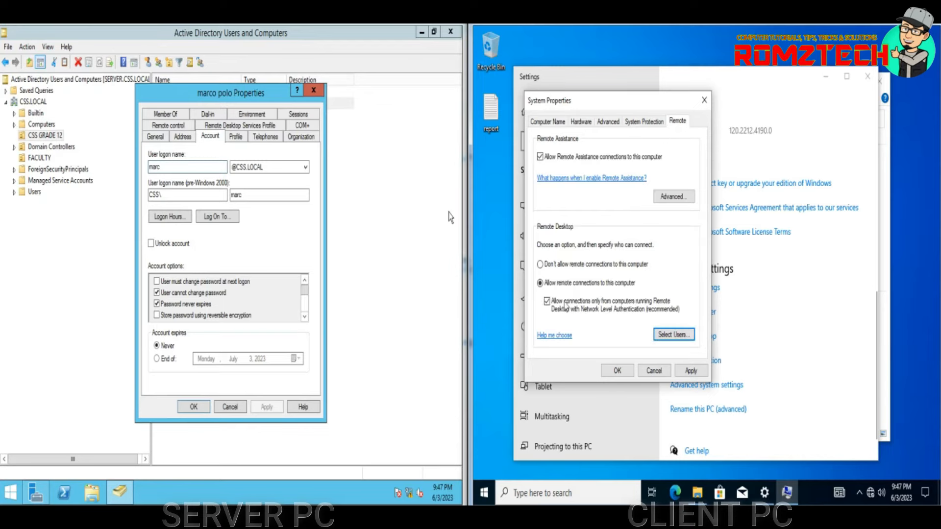
{"action": "left_click", "coordinate": [691, 371]}
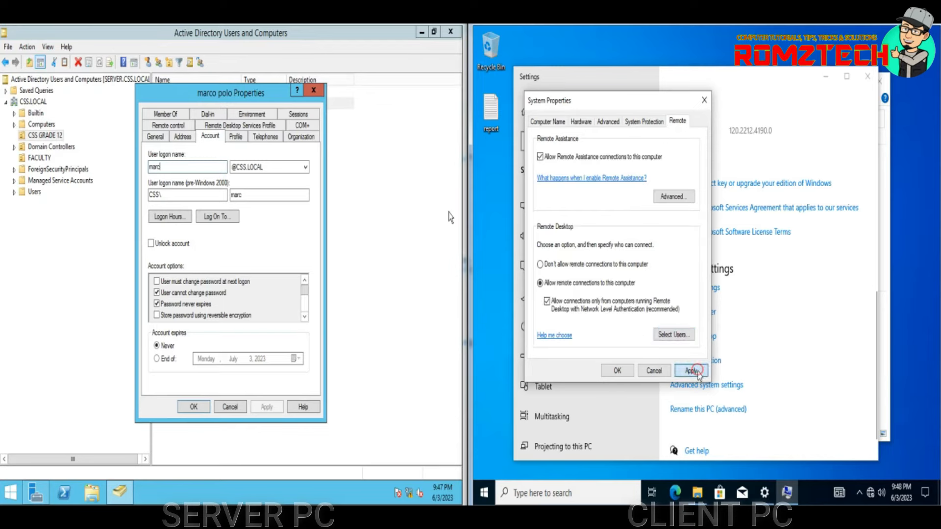
Confirm the client's system properties and close the user account properties on the server.
{"action": "left_click", "coordinate": [620, 371]}
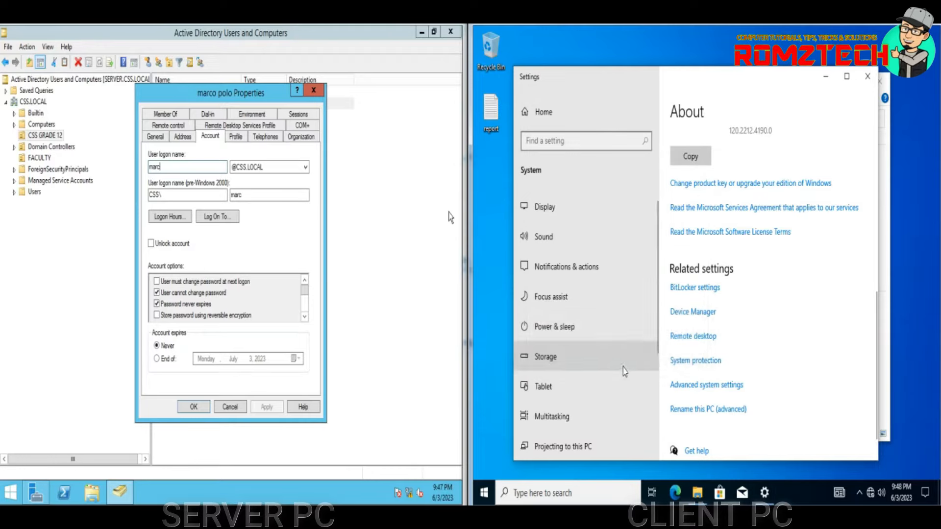
{"action": "left_click", "coordinate": [313, 91]}
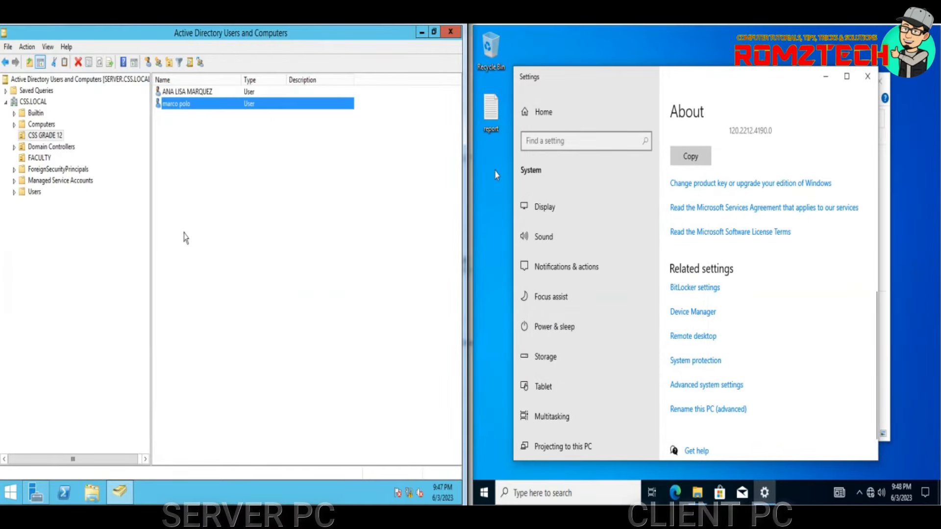
{"action": "left_click", "coordinate": [7, 495]}
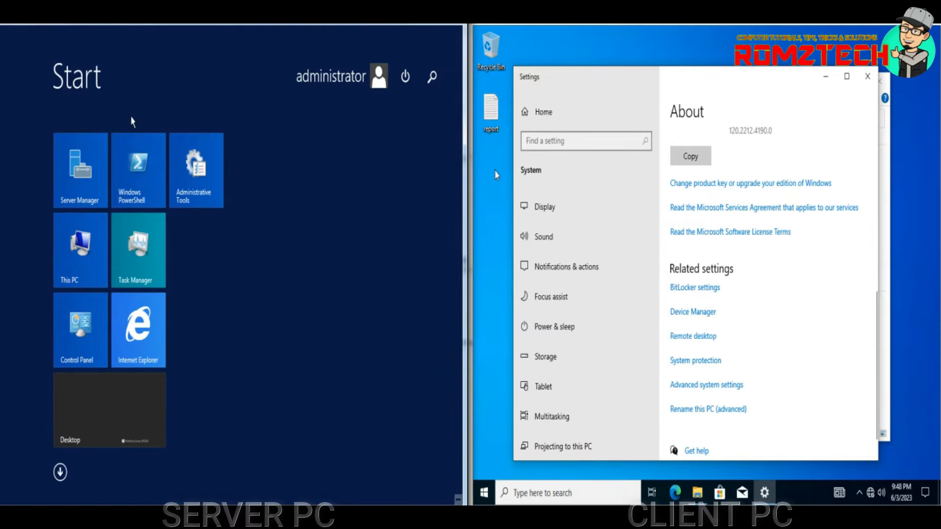
{"action": "key", "text": "super"}
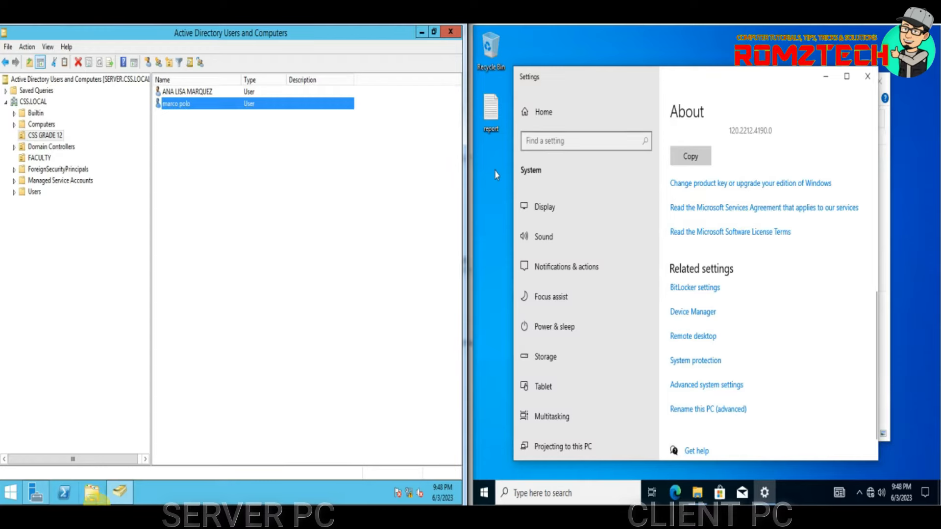
Open the server's remote settings from the This PC properties and bring up its list of Remote Desktop users.
{"action": "left_click", "coordinate": [91, 499]}
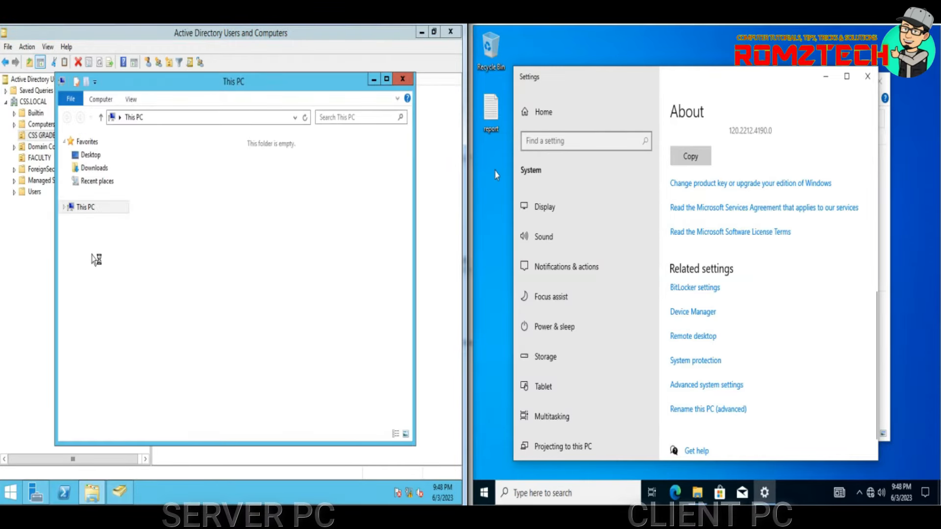
{"action": "right_click", "coordinate": [79, 207]}
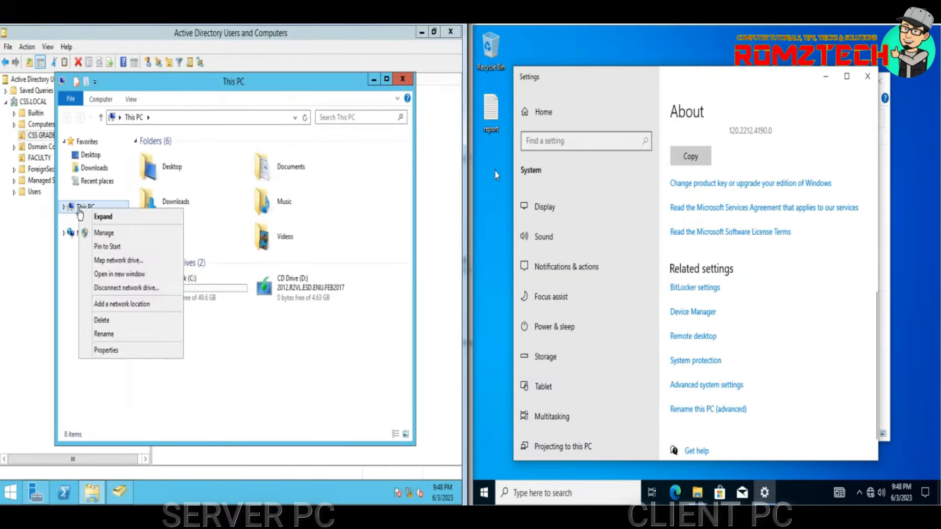
{"action": "left_click", "coordinate": [100, 351]}
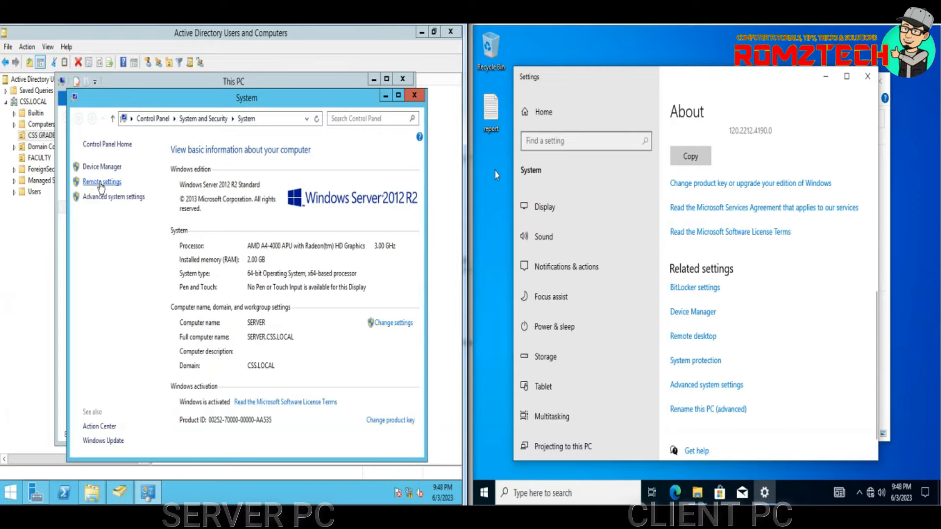
{"action": "left_click", "coordinate": [107, 181]}
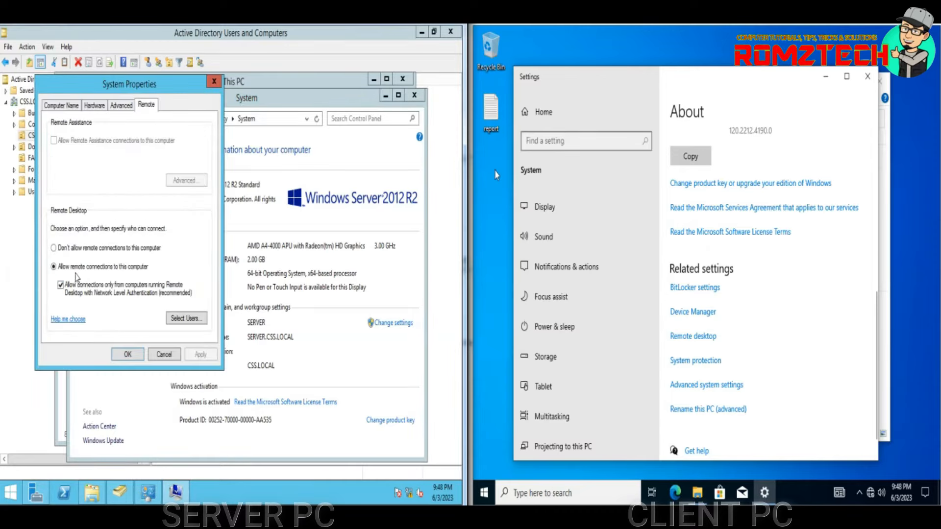
{"action": "left_click", "coordinate": [181, 319]}
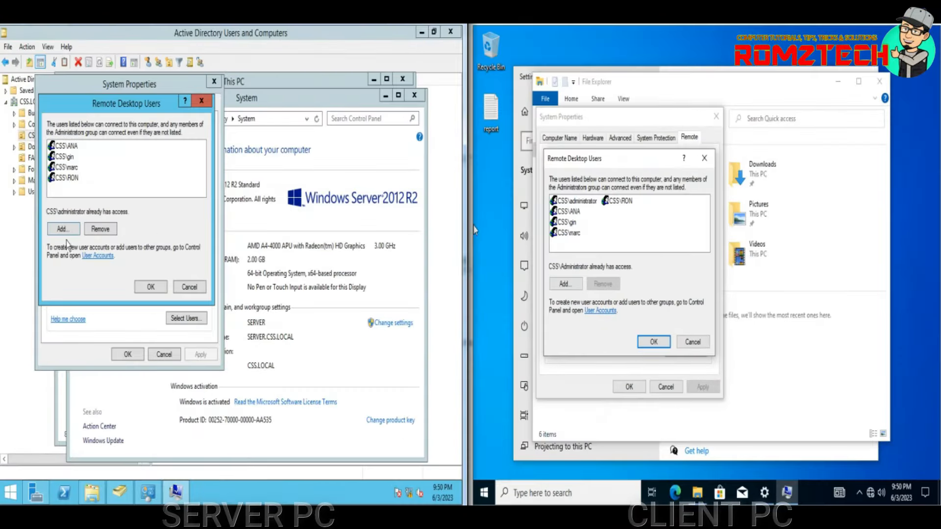
Add the domain Administrator to the server's Remote Desktop users by checking the name "ad", and confirm the remote settings.
{"action": "left_click", "coordinate": [65, 230]}
{"action": "type", "text": "ad"}
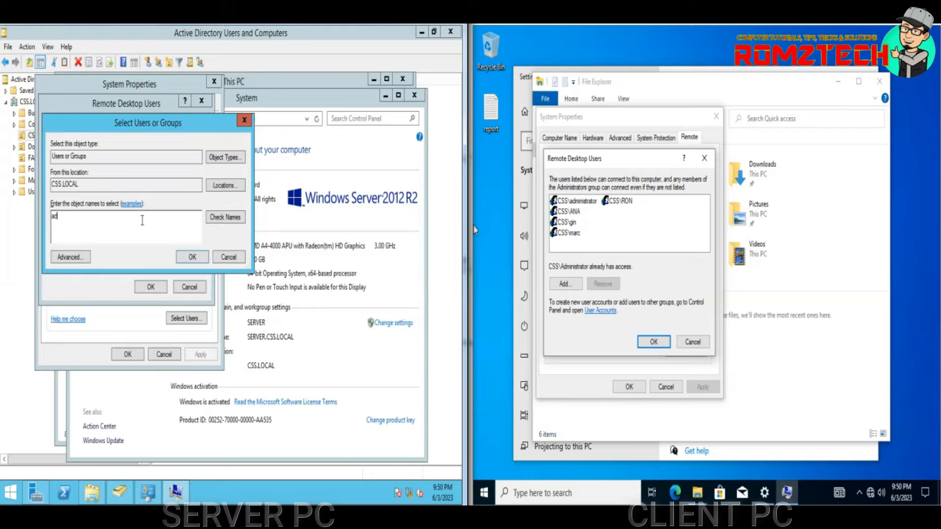
{"action": "left_click", "coordinate": [212, 217]}
{"action": "left_click", "coordinate": [192, 258]}
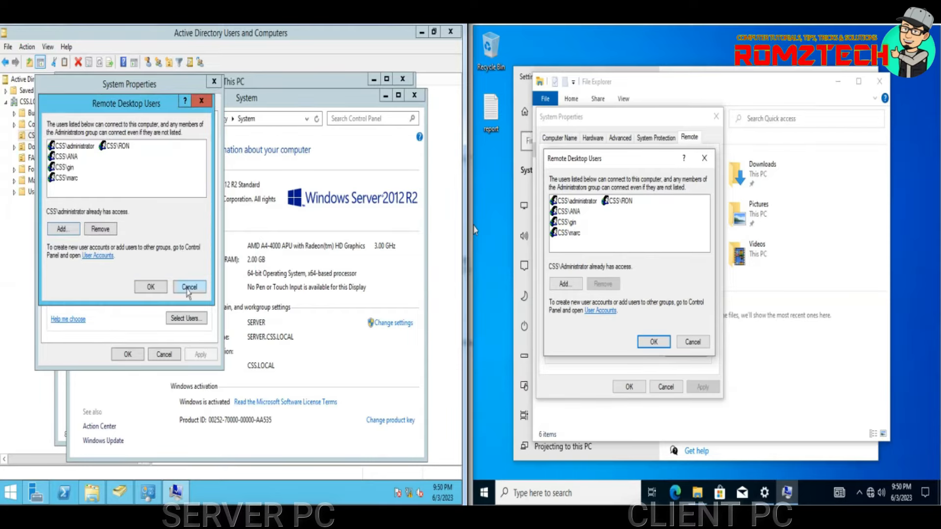
{"action": "left_click", "coordinate": [161, 285]}
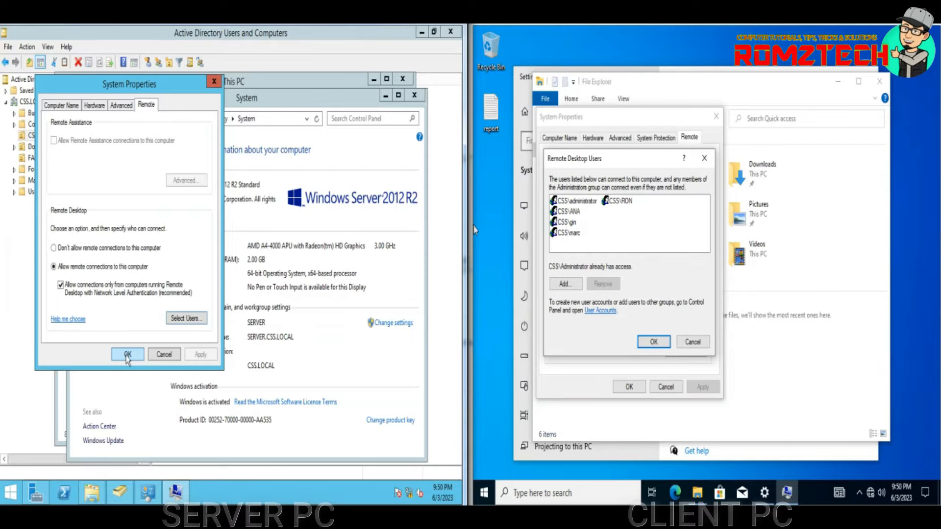
{"action": "left_click", "coordinate": [125, 355]}
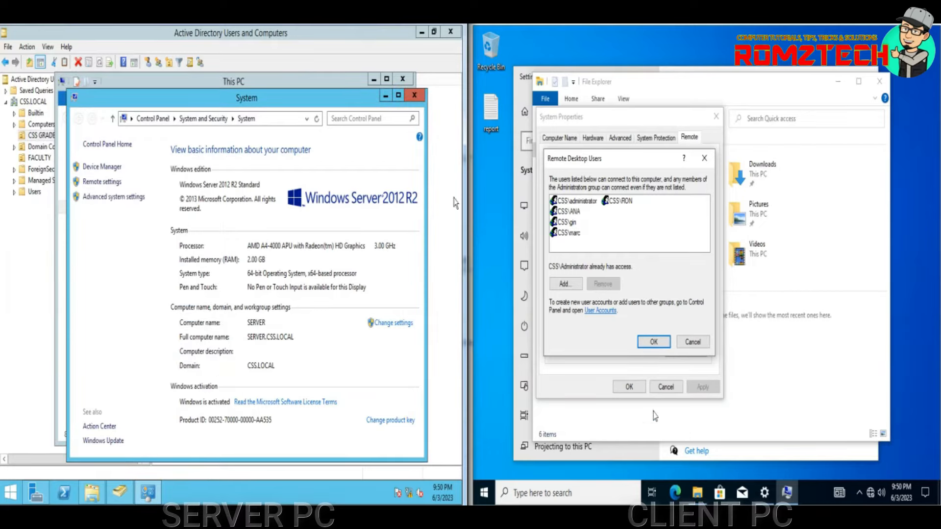
Run ipconfig in a Command Prompt on the client PC to look up its IPv4 address.
{"action": "left_click", "coordinate": [548, 492]}
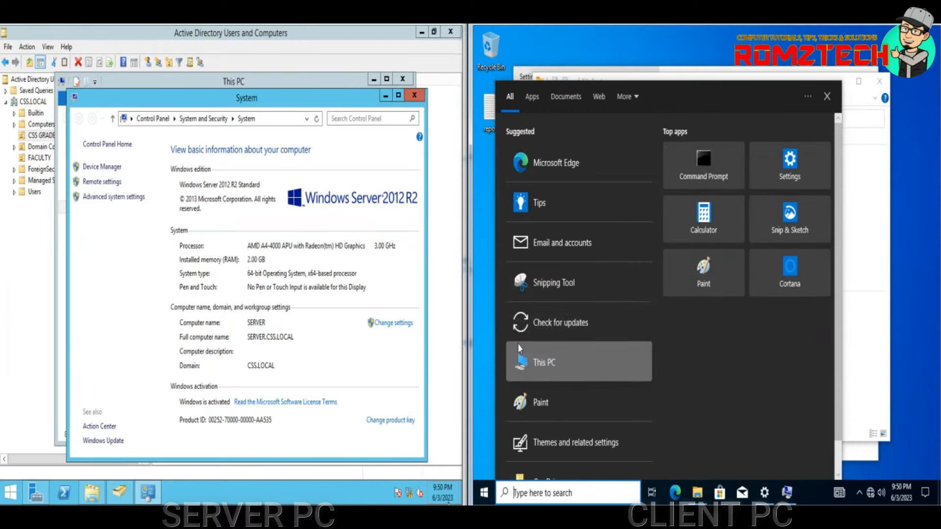
{"action": "left_click", "coordinate": [827, 96]}
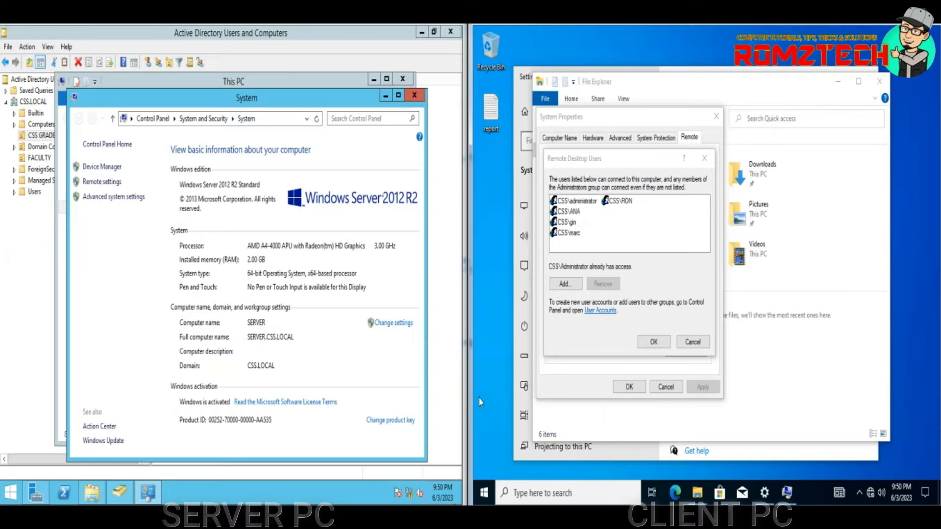
{"action": "left_click", "coordinate": [487, 491]}
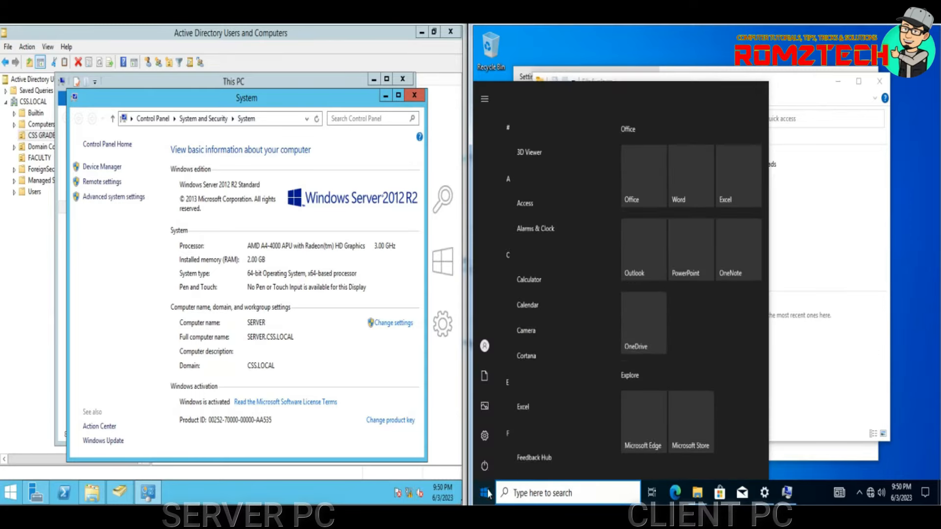
{"action": "mouse_move", "coordinate": [488, 348]}
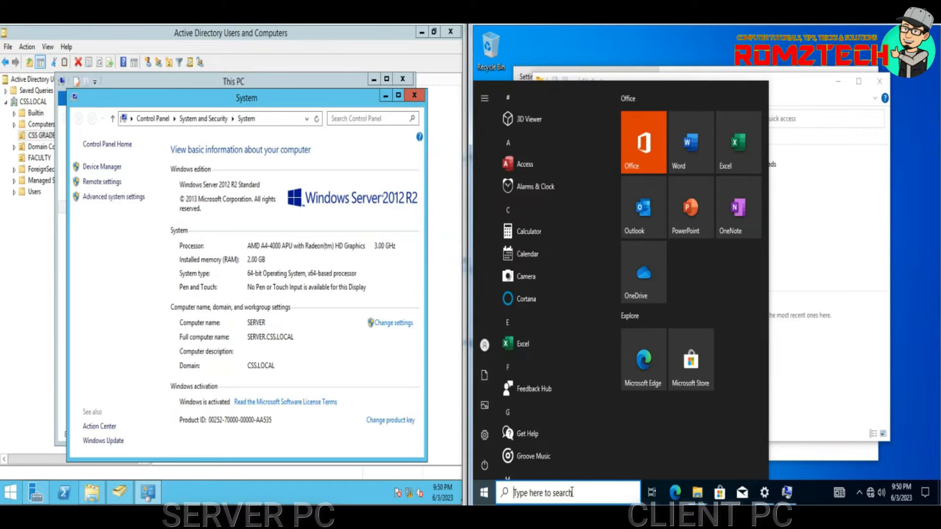
{"action": "type", "text": "cmd"}
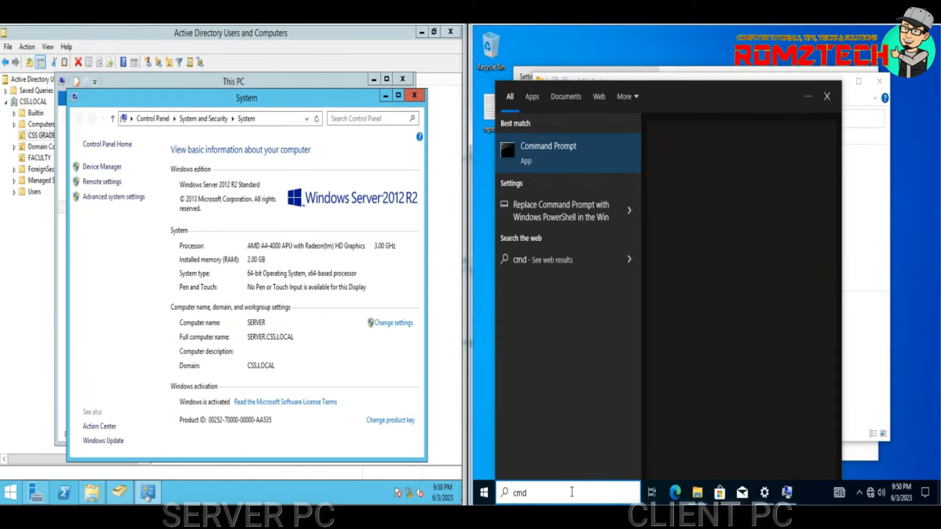
{"action": "key", "text": "Escape"}
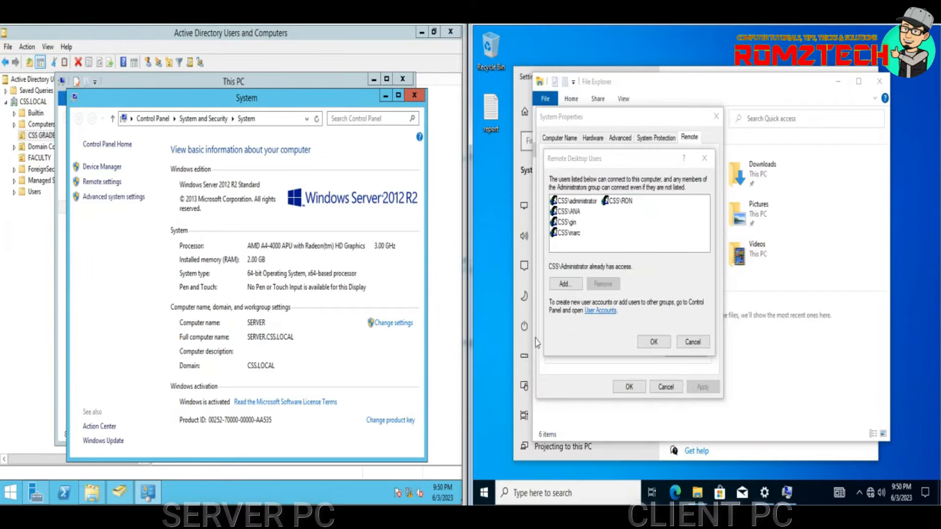
{"action": "type", "text": "ip"}
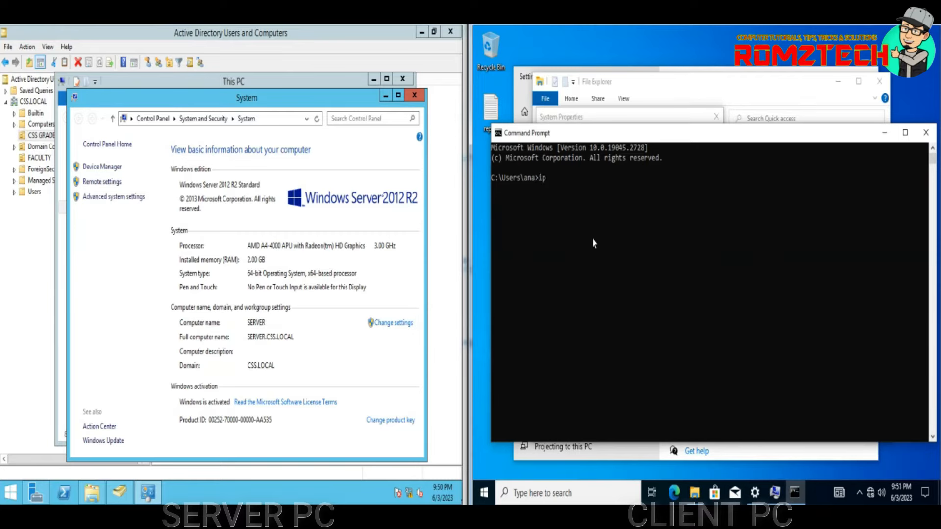
{"action": "type", "text": "config"}
{"action": "key", "text": "Return"}
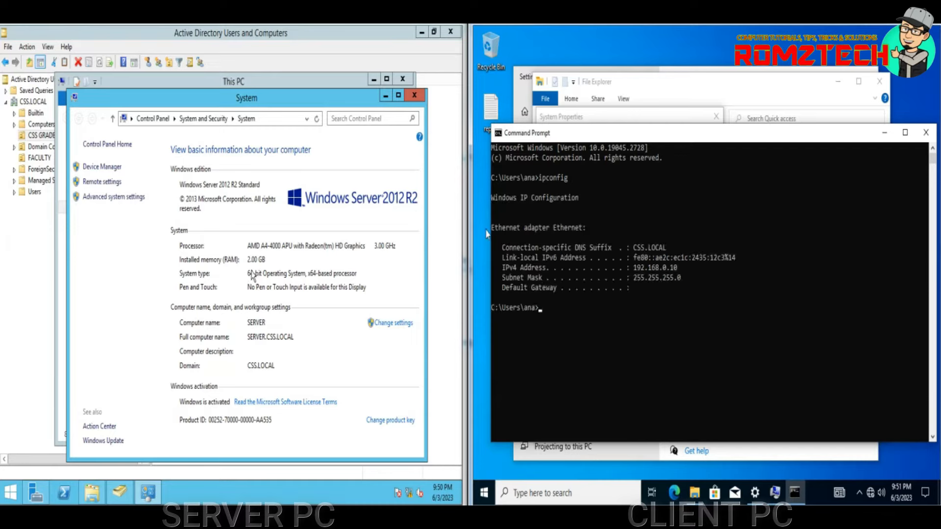
Close the System, This PC, Active Directory Users and Computers and Server Manager windows on the server.
{"action": "left_click", "coordinate": [416, 96]}
{"action": "left_click", "coordinate": [403, 79]}
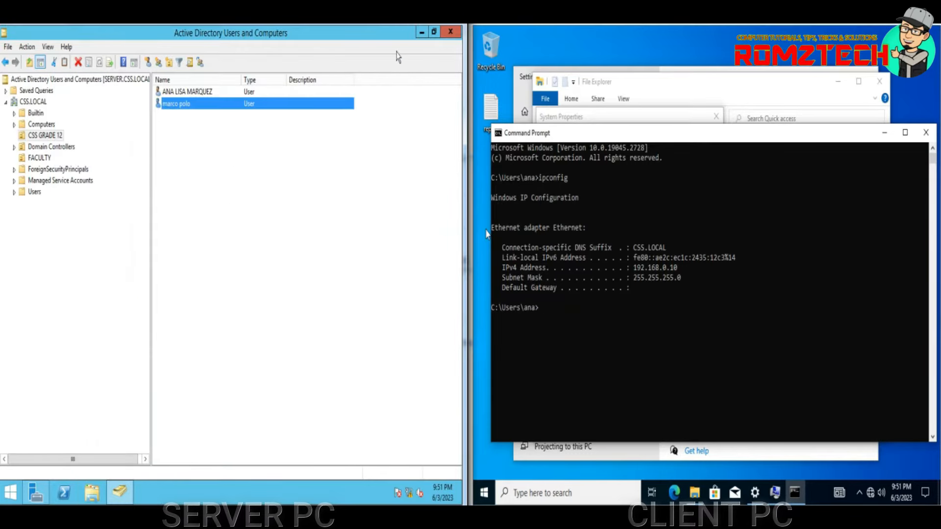
{"action": "left_click", "coordinate": [450, 31]}
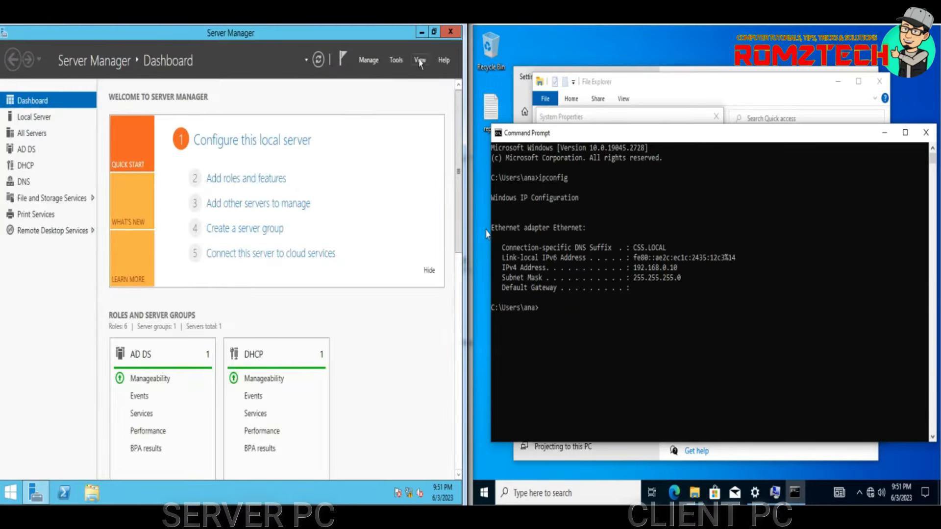
{"action": "left_click", "coordinate": [450, 32]}
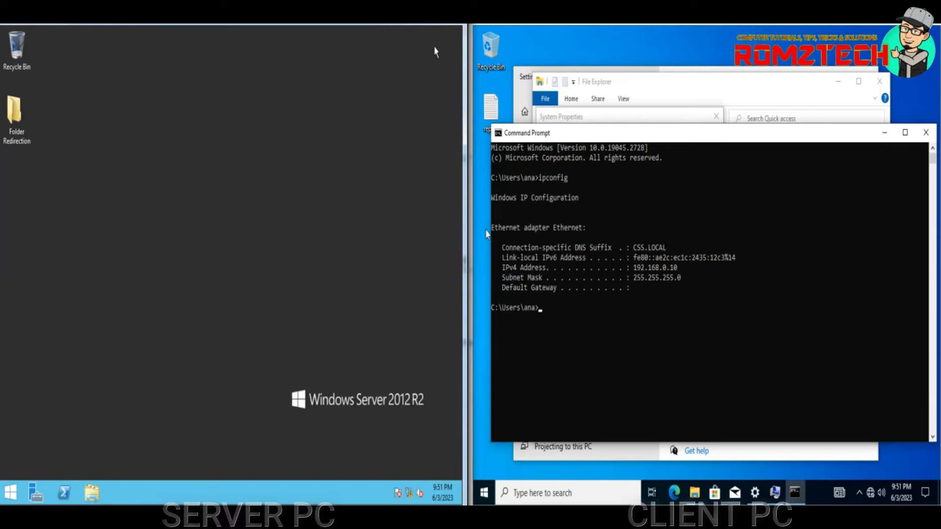
Search the server for "remote desktop" and launch Remote Desktop Connection.
{"action": "left_click", "coordinate": [13, 498]}
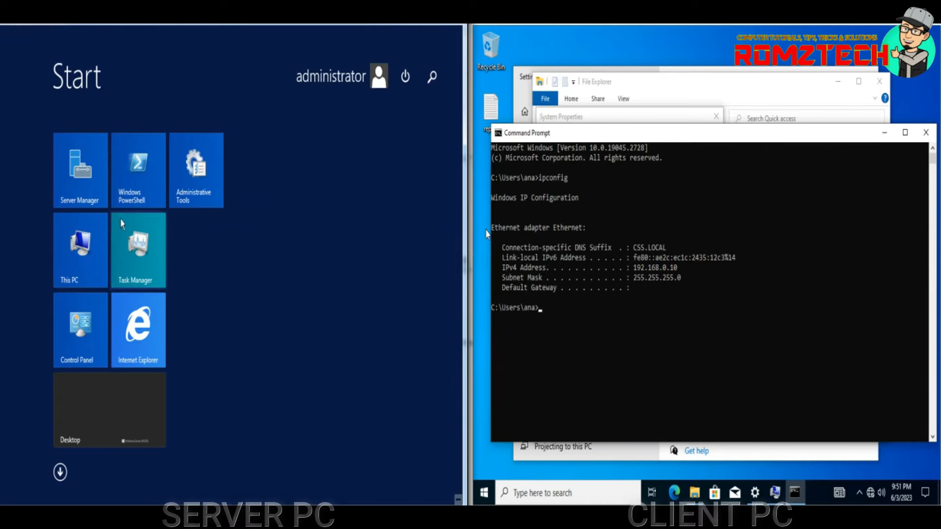
{"action": "left_click", "coordinate": [431, 77]}
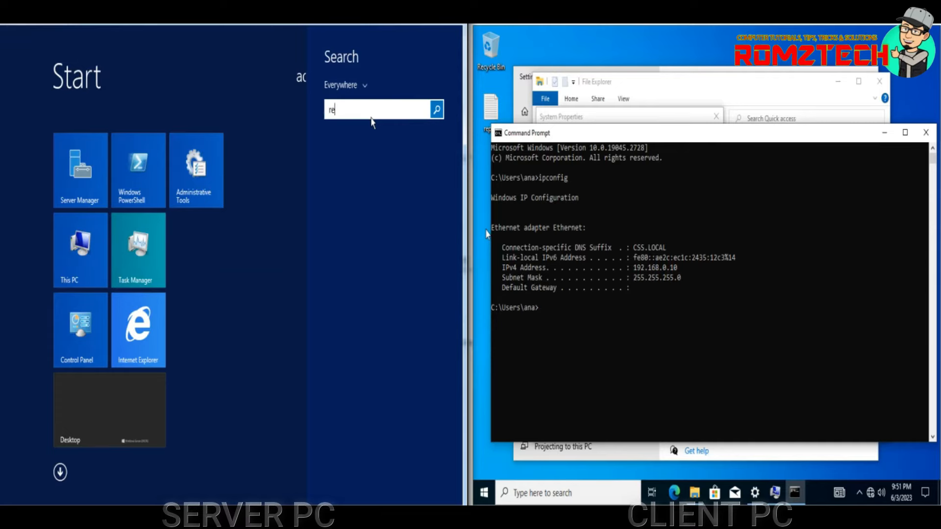
{"action": "type", "text": "remote "}
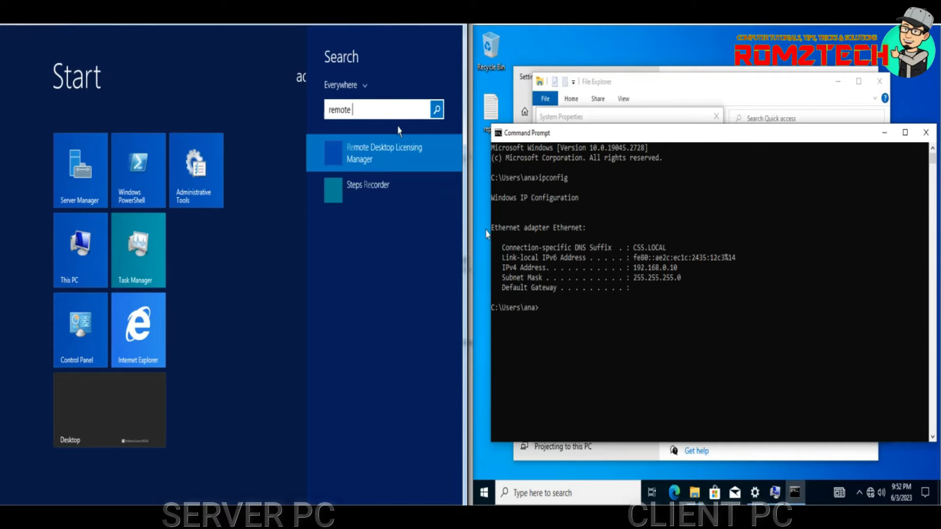
{"action": "type", "text": "de"}
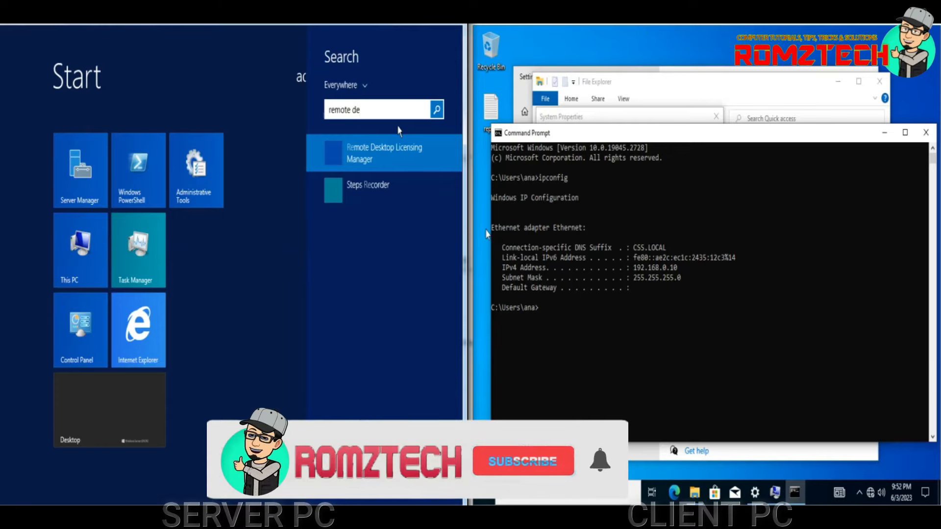
{"action": "type", "text": "sk"}
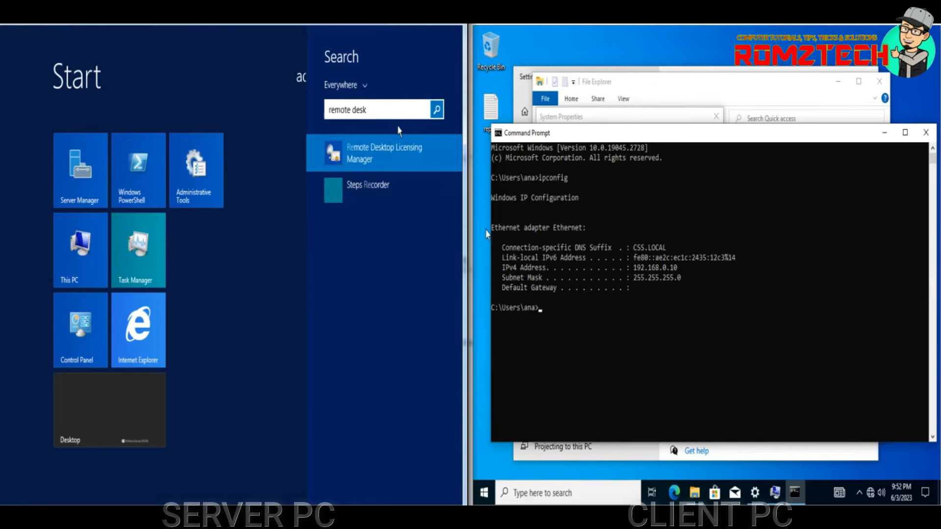
{"action": "type", "text": "top Licensing Manager"}
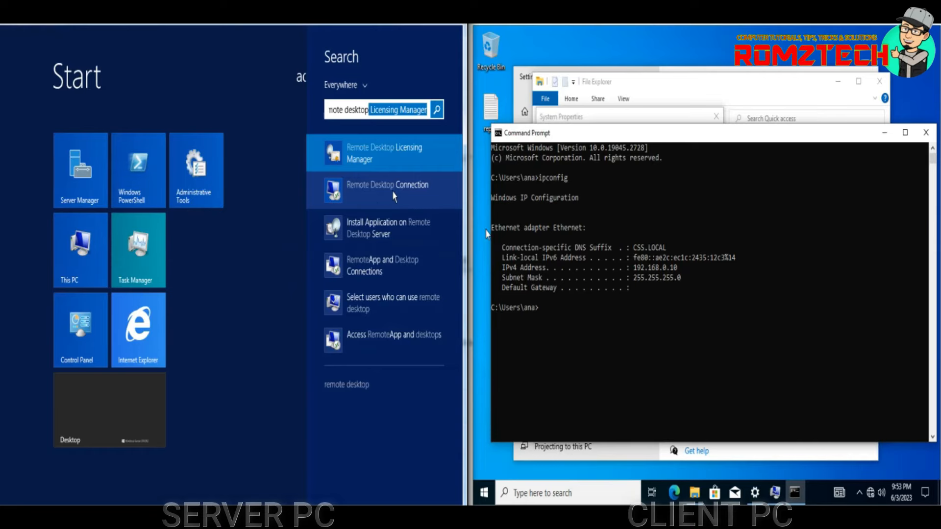
{"action": "left_click", "coordinate": [381, 196]}
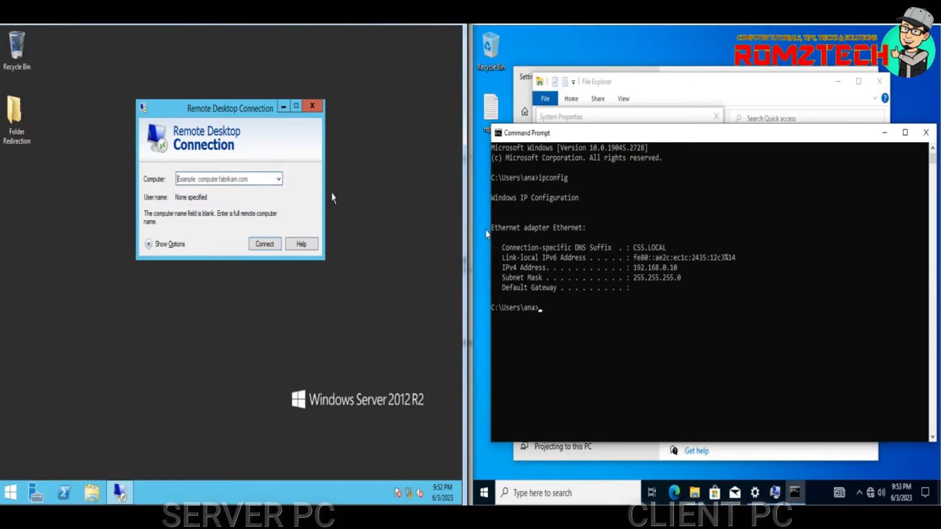
Show the connection options, enter computer 192.168.0.10 and the domain user's logon name, and start the remote connection.
{"action": "left_click", "coordinate": [149, 244]}
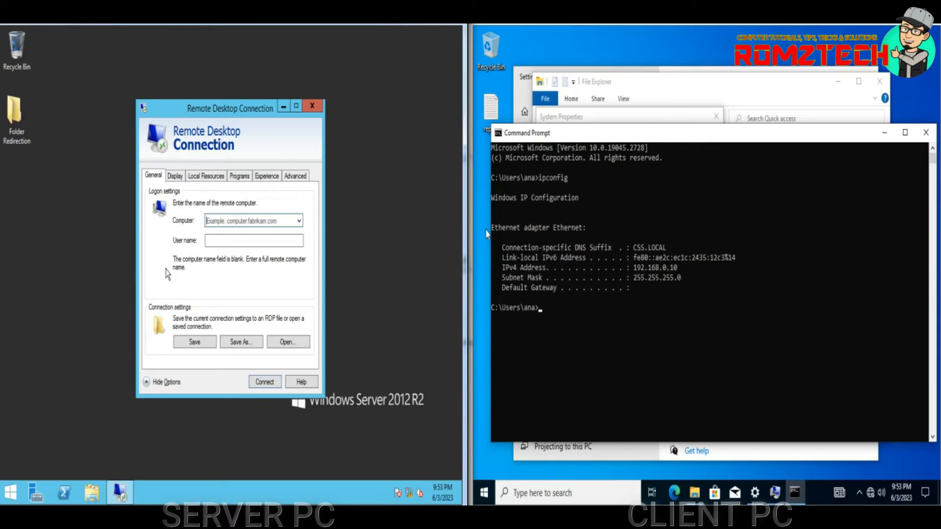
{"action": "left_click", "coordinate": [237, 219]}
{"action": "type", "text": "192.168.0.10"}
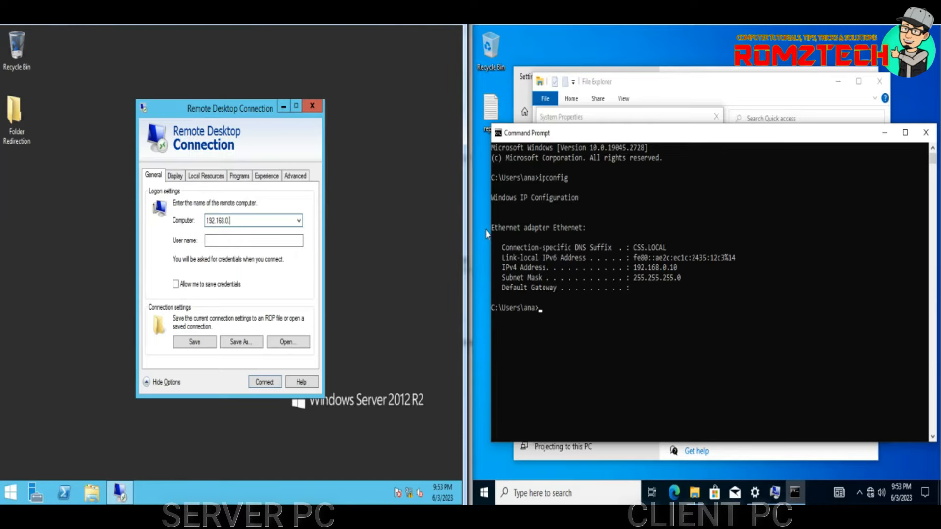
{"action": "left_click", "coordinate": [235, 241]}
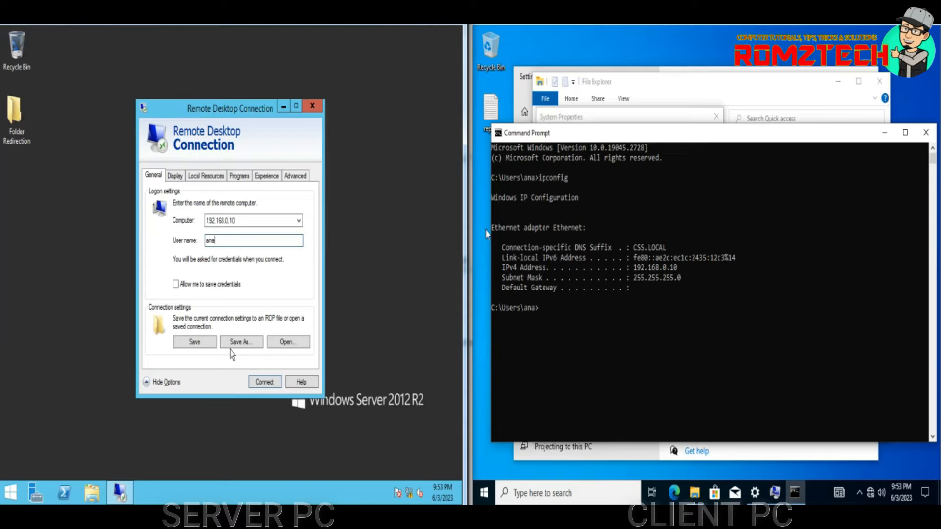
{"action": "left_click", "coordinate": [269, 387]}
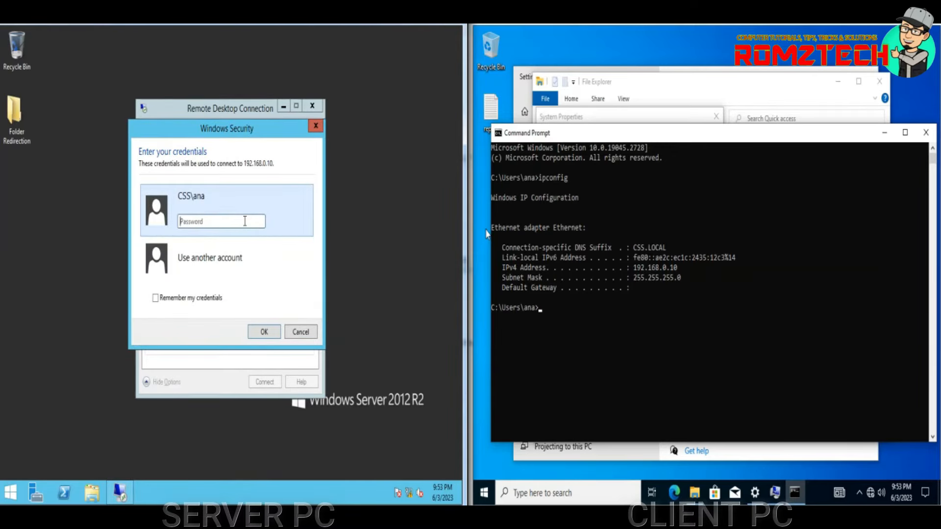
Enter the domain user's password for the connection to 192.168.0.10 and connect despite the certificate errors.
{"action": "type", "text": "P"}
{"action": "key", "text": "Return"}
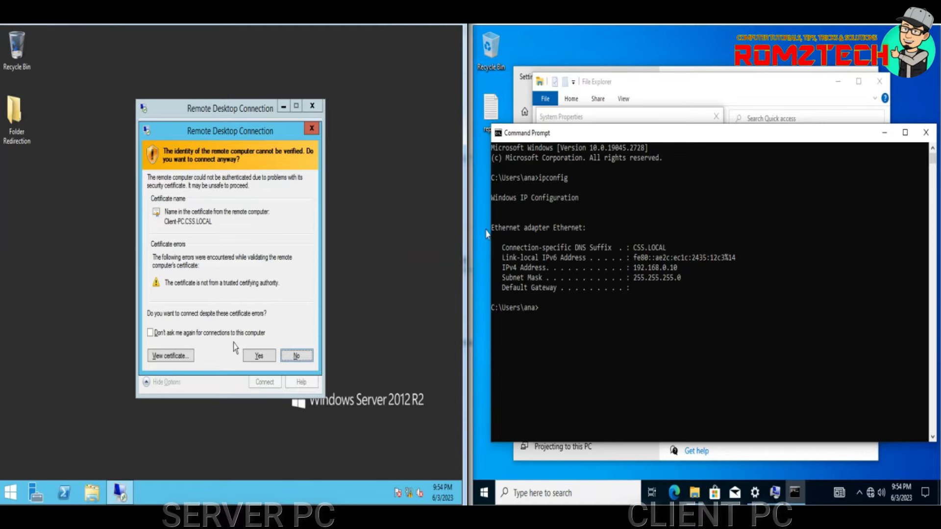
{"action": "left_click", "coordinate": [259, 357]}
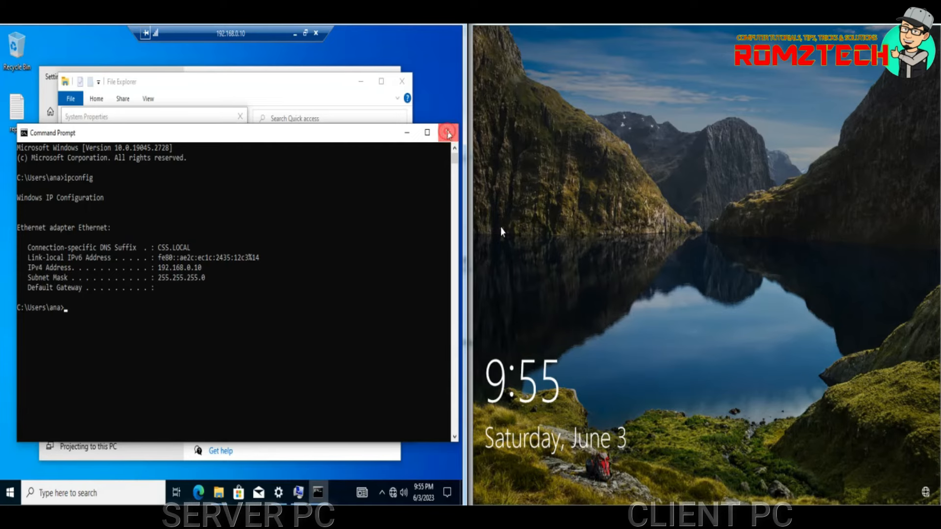
Close the Command Prompt, Remote Desktop Users, System Properties, File Explorer and Settings windows in the remote session.
{"action": "left_click", "coordinate": [446, 133]}
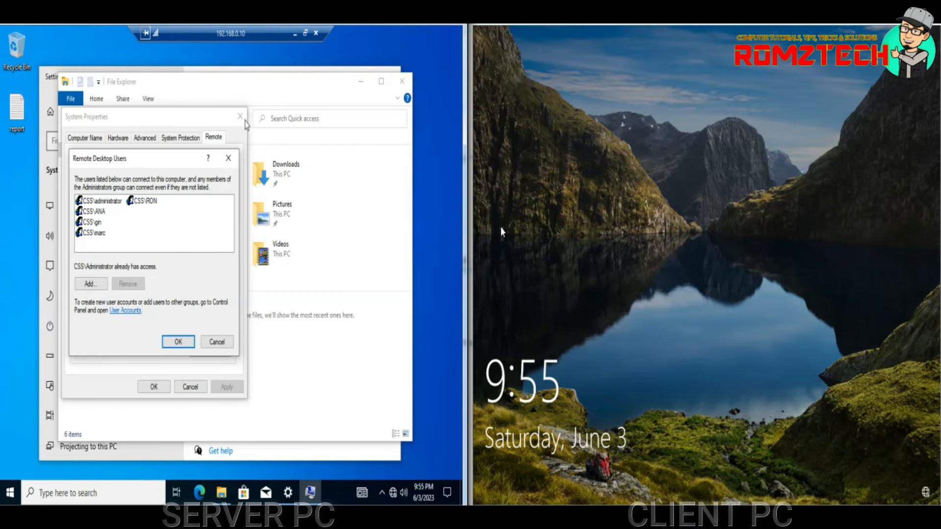
{"action": "left_click", "coordinate": [240, 116]}
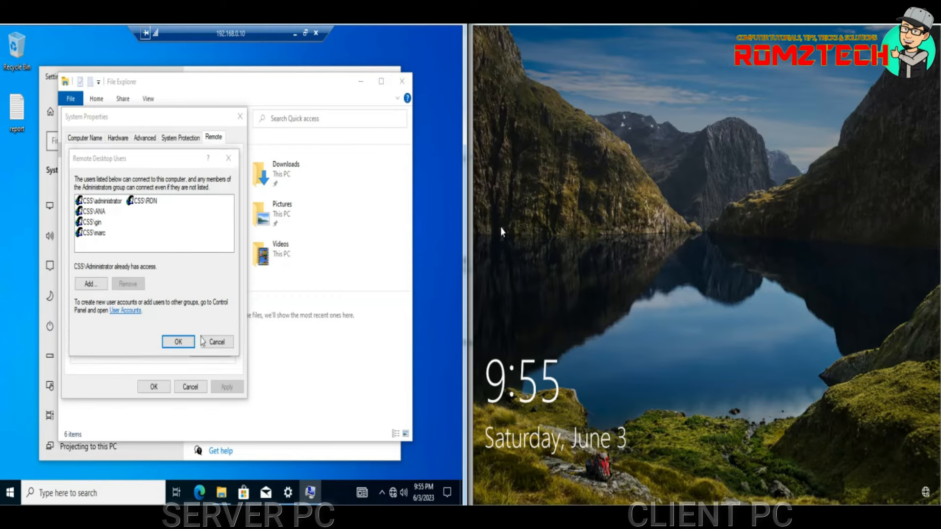
{"action": "left_click", "coordinate": [221, 346]}
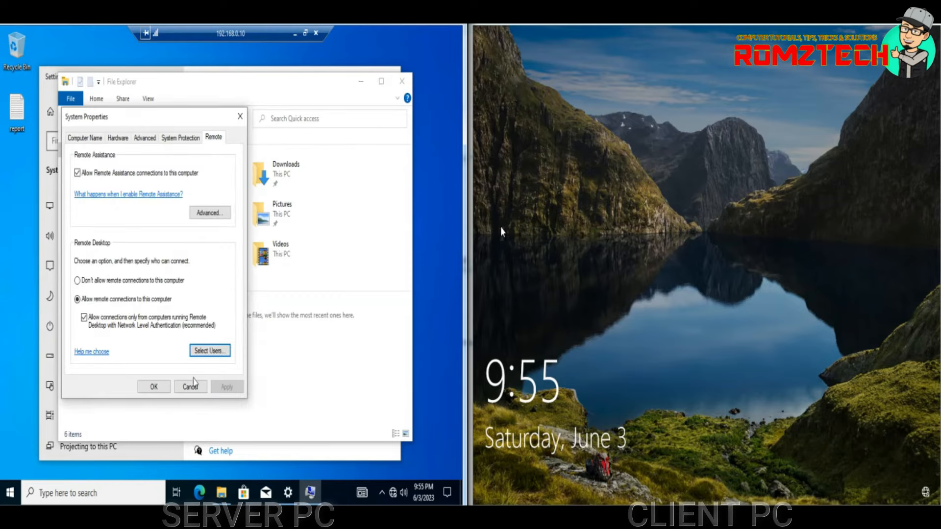
{"action": "left_click", "coordinate": [156, 387]}
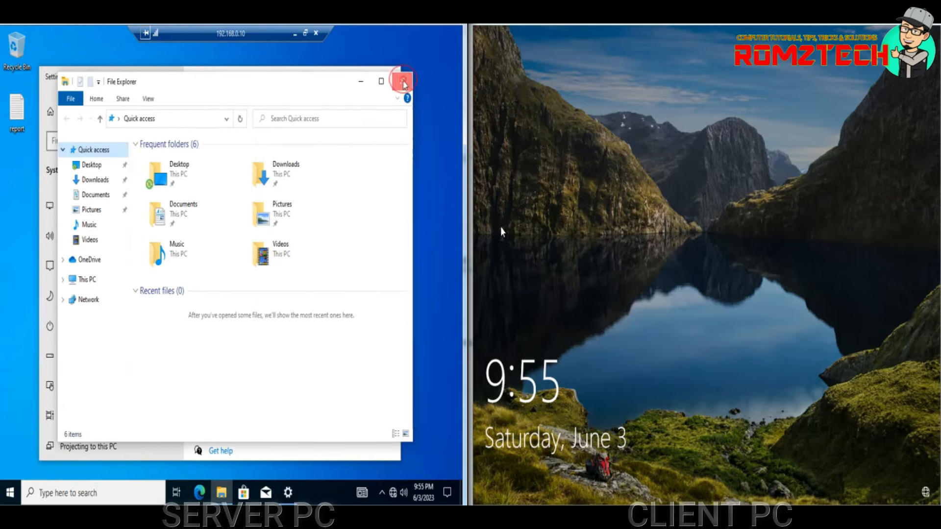
{"action": "left_click", "coordinate": [400, 82]}
{"action": "left_click", "coordinate": [391, 78]}
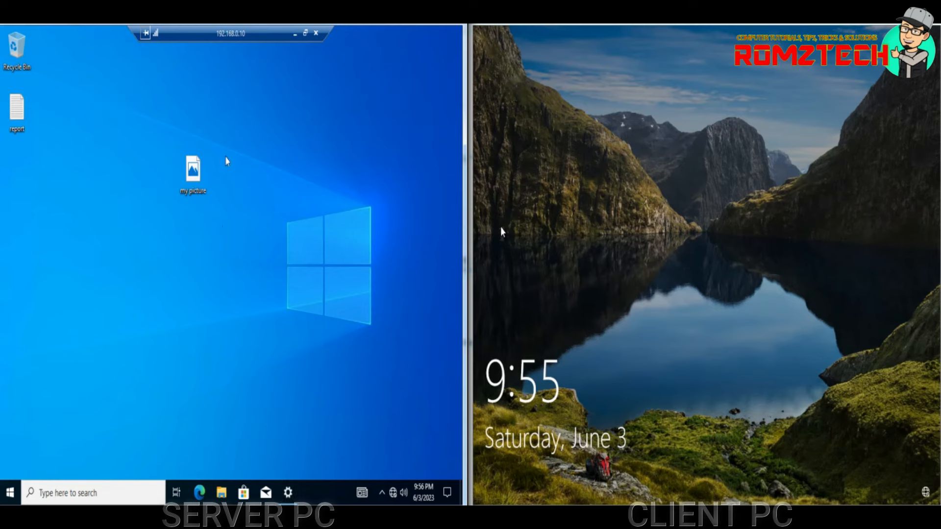
Change the remote client's desktop background to the beach picture with the rock arch and close the personalization settings.
{"action": "right_click", "coordinate": [245, 126]}
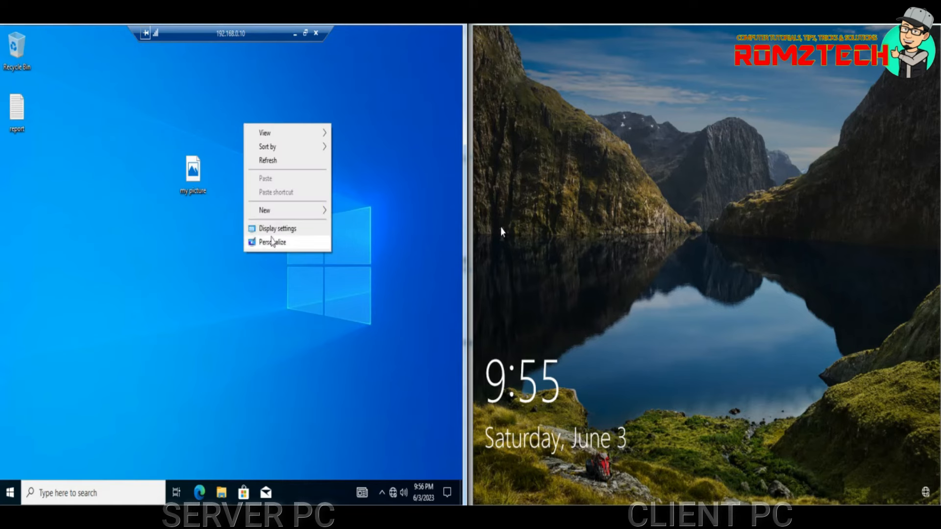
{"action": "left_click", "coordinate": [272, 242]}
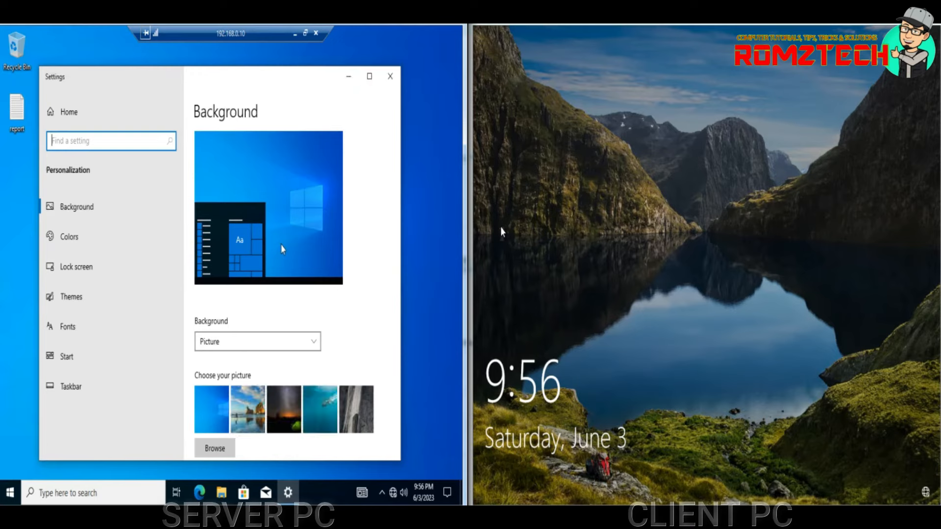
{"action": "left_click", "coordinate": [243, 421]}
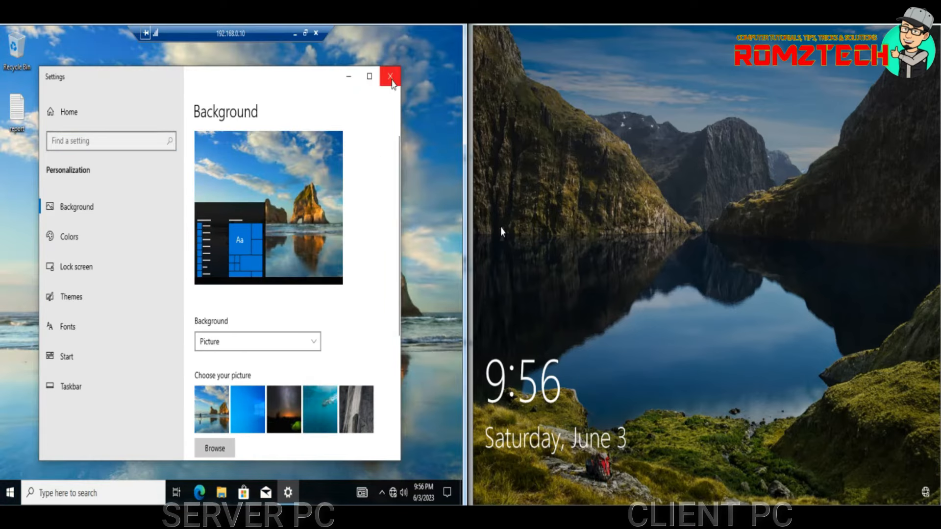
{"action": "left_click", "coordinate": [391, 77]}
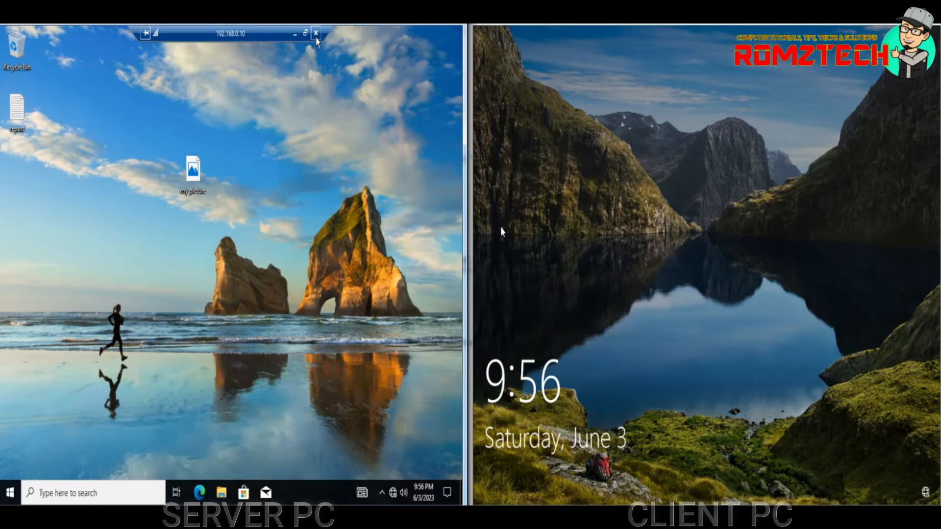
Disconnect the remote session and sign back in on the client PC with the domain user's password.
{"action": "left_click", "coordinate": [316, 34]}
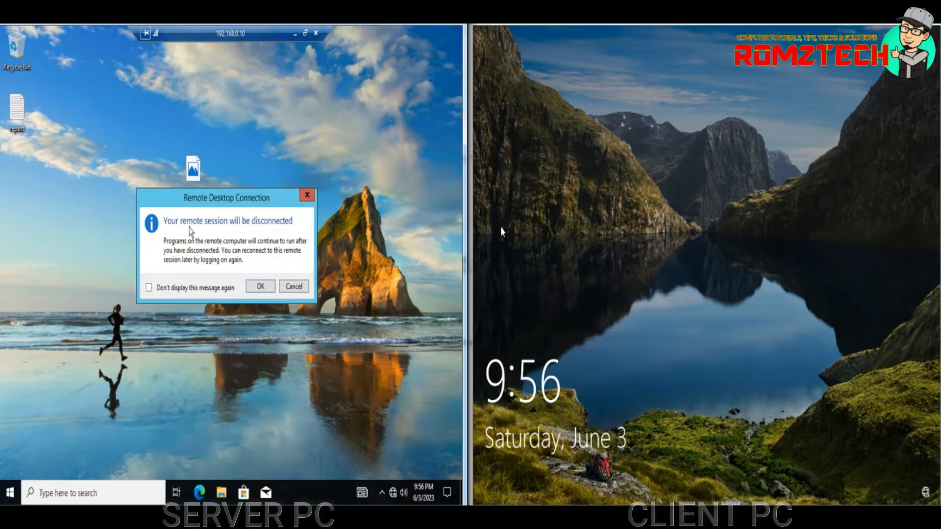
{"action": "left_click", "coordinate": [263, 287]}
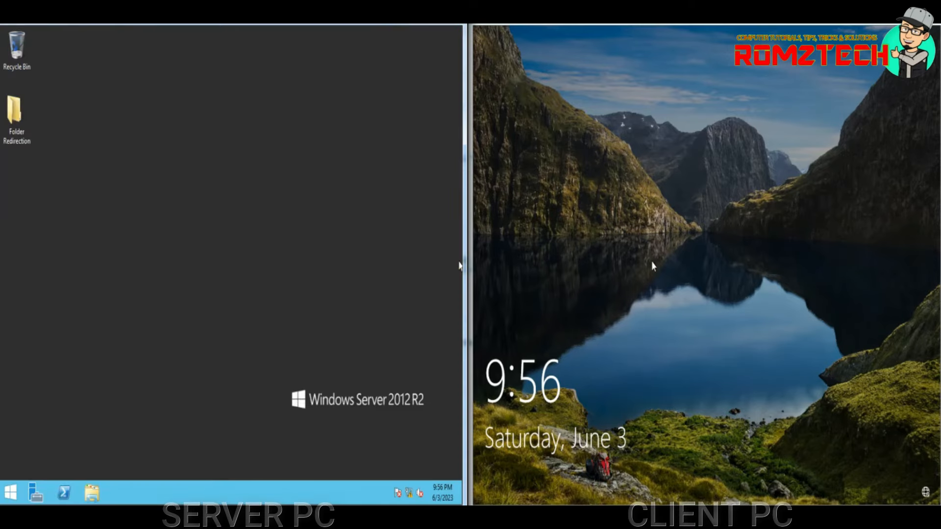
{"action": "left_click", "coordinate": [674, 260]}
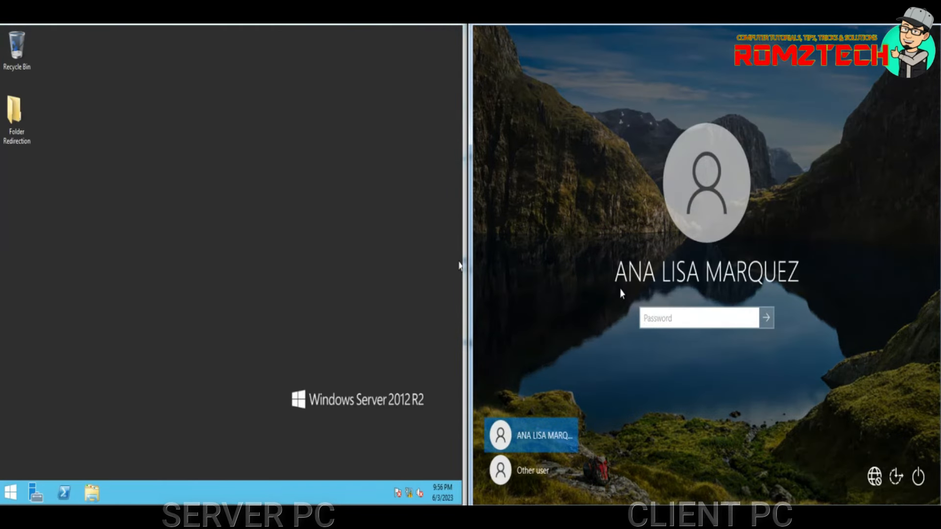
{"action": "type", "text": "P"}
{"action": "key", "text": "Return"}
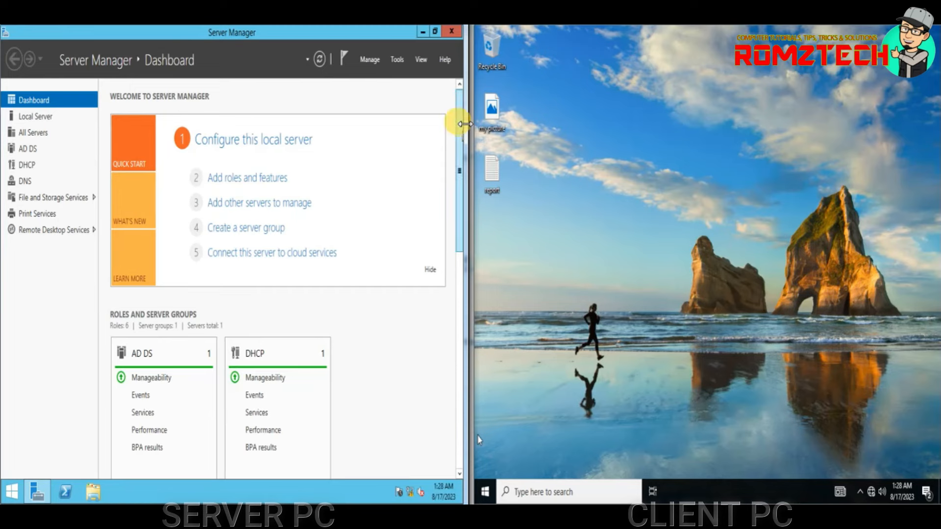
Open Print Management from Server Manager on the server.
{"action": "left_click_drag", "start_coordinate": [459, 125], "coordinate": [460, 290]}
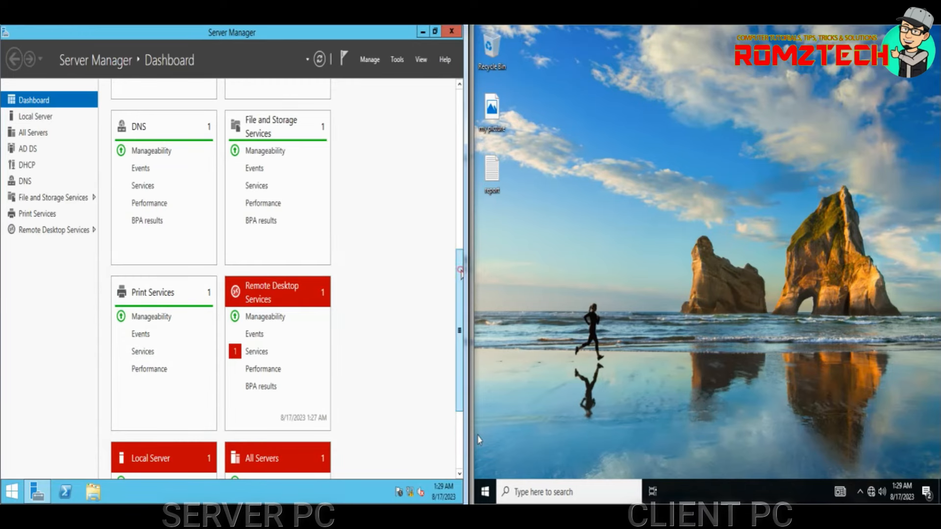
{"action": "scroll", "coordinate": [459, 262], "scroll_direction": "up", "scroll_amount": 3}
{"action": "scroll", "coordinate": [278, 280], "scroll_direction": "up", "scroll_amount": 5}
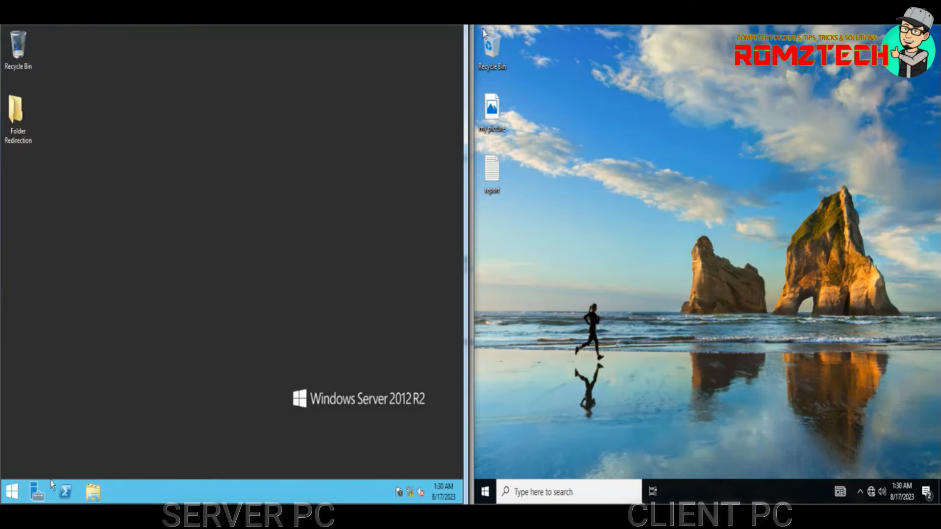
{"action": "left_click", "coordinate": [41, 487]}
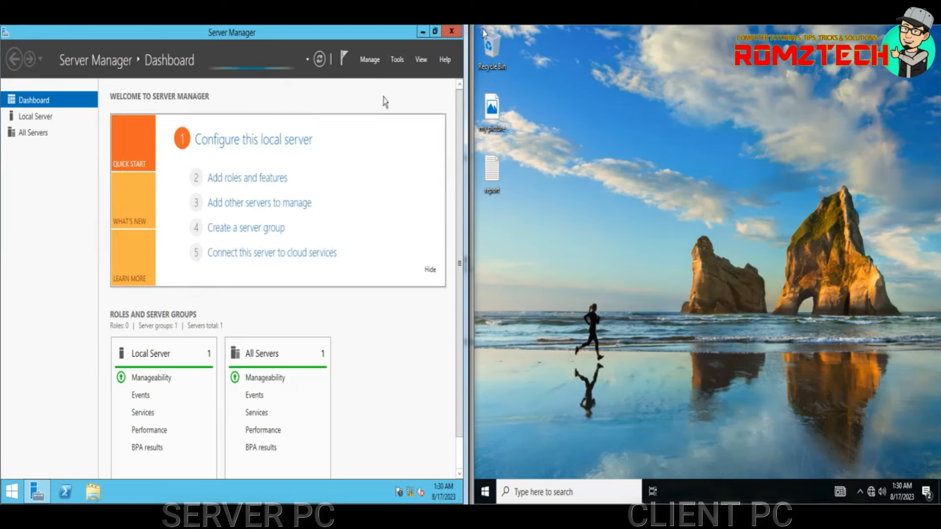
{"action": "left_click", "coordinate": [397, 59]}
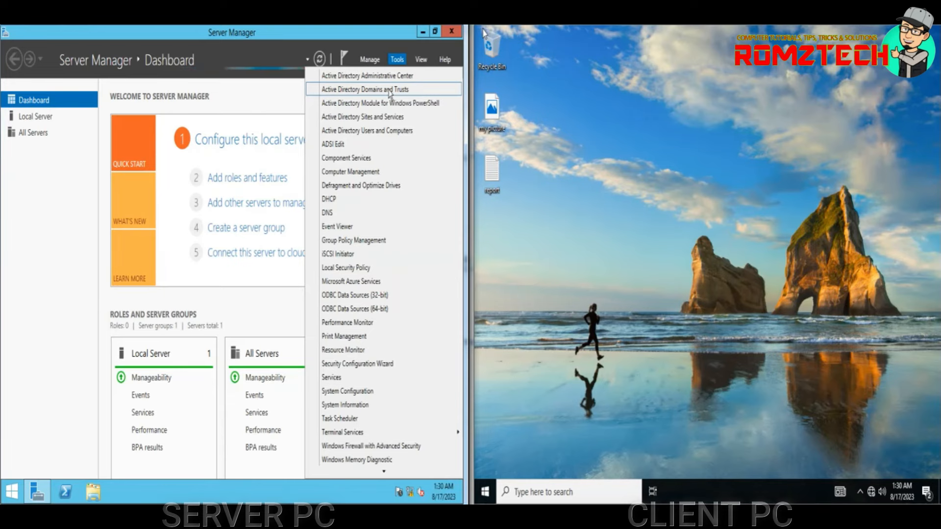
{"action": "left_click", "coordinate": [361, 338]}
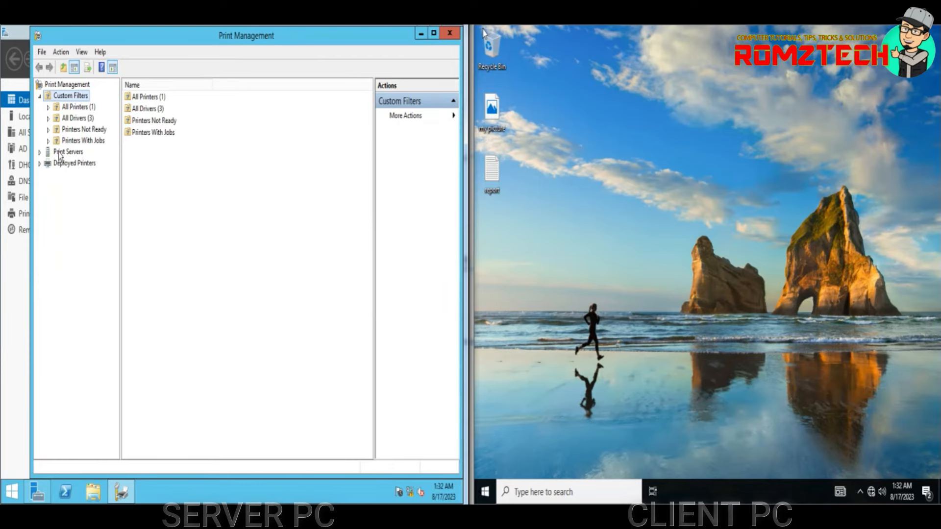
Start adding a printer to the local print server, using the existing port LPT1: (Printer Port) and a newly installed driver.
{"action": "left_click", "coordinate": [41, 152]}
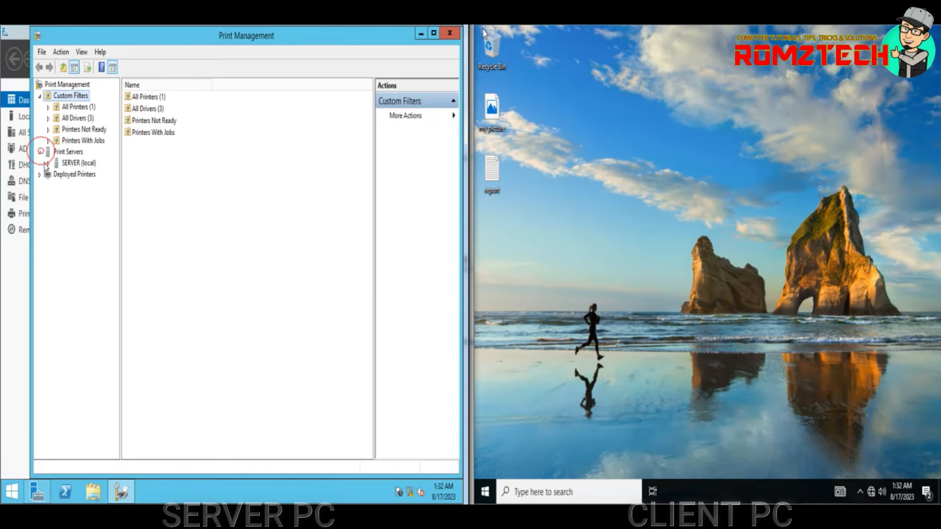
{"action": "left_click", "coordinate": [48, 163]}
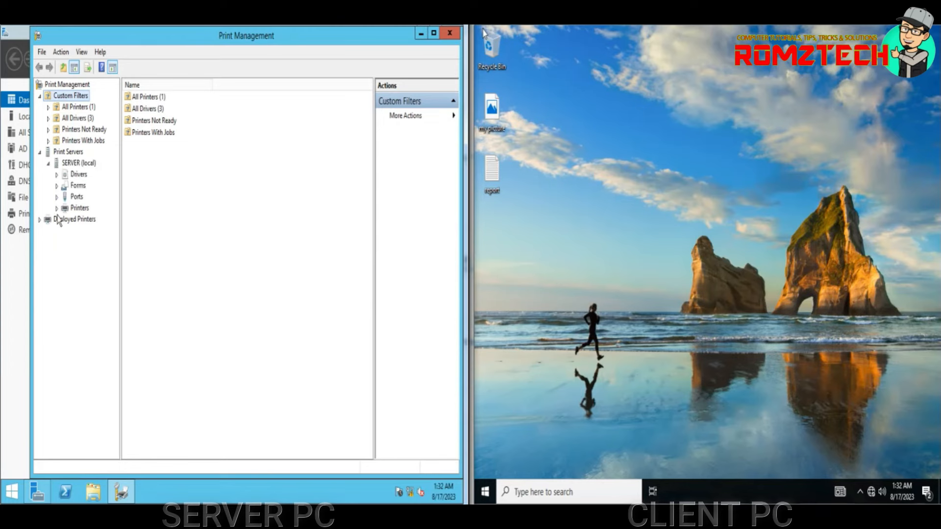
{"action": "right_click", "coordinate": [69, 209]}
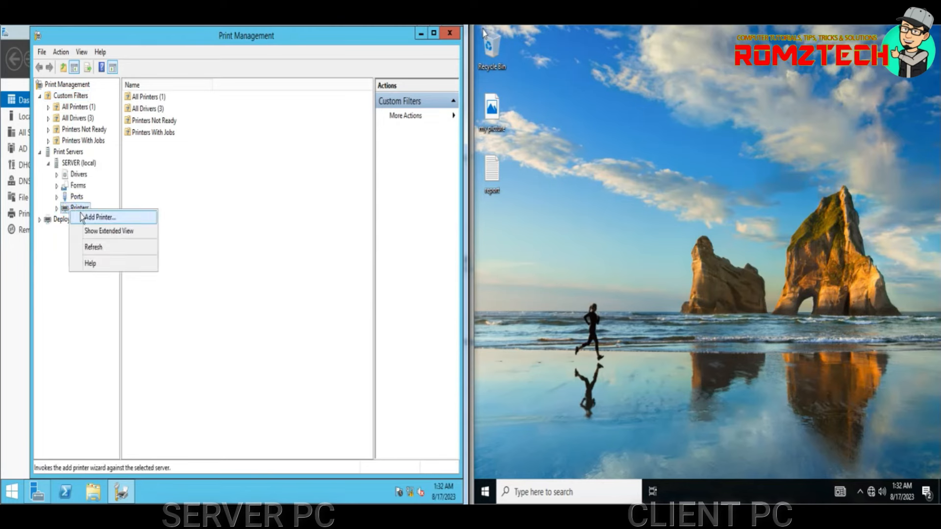
{"action": "left_click", "coordinate": [87, 217]}
{"action": "left_click", "coordinate": [78, 175]}
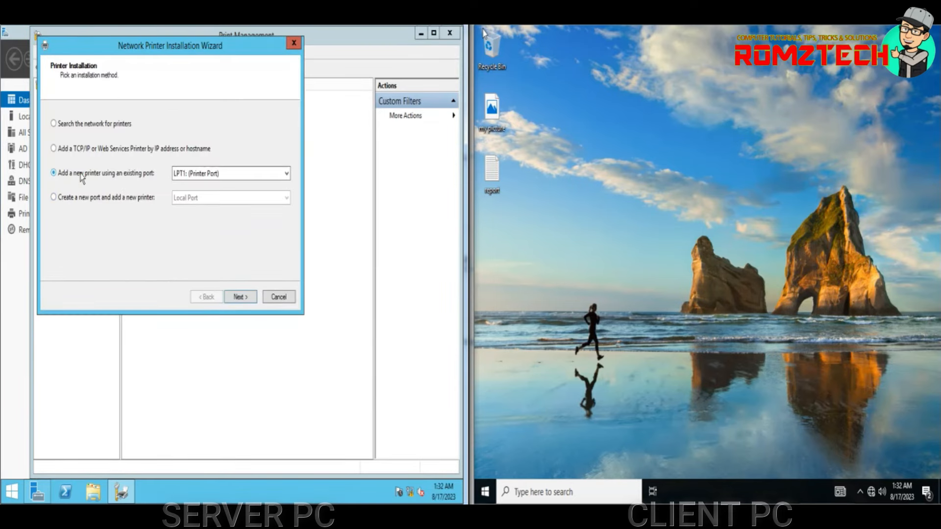
{"action": "left_click", "coordinate": [241, 298]}
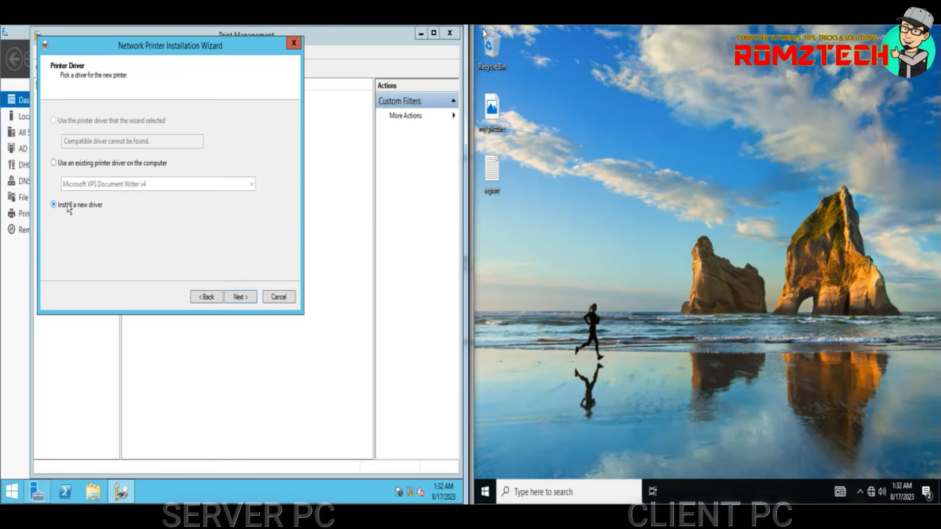
{"action": "left_click", "coordinate": [241, 298]}
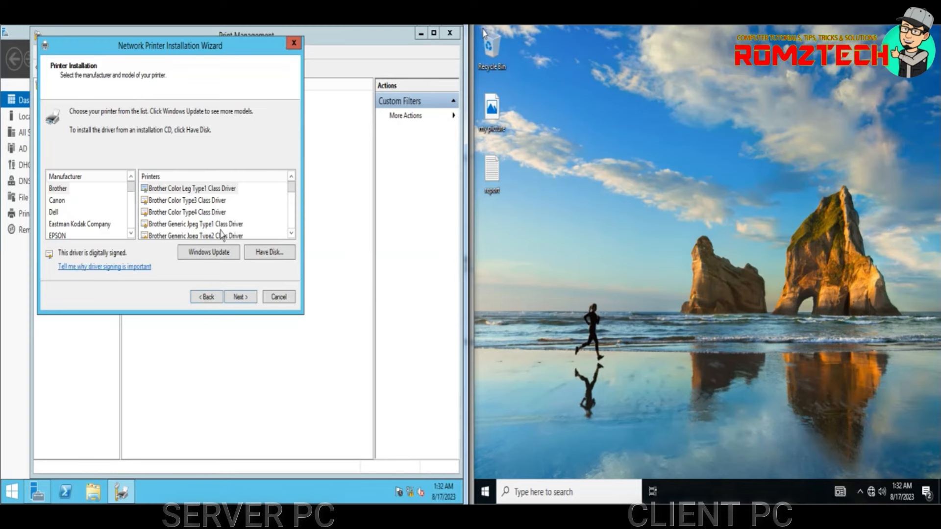
Install the printer with the Canon Inkjet 0347 Class Driver, keeping the default printer name and sharing settings, and finish the wizard.
{"action": "left_click", "coordinate": [58, 200]}
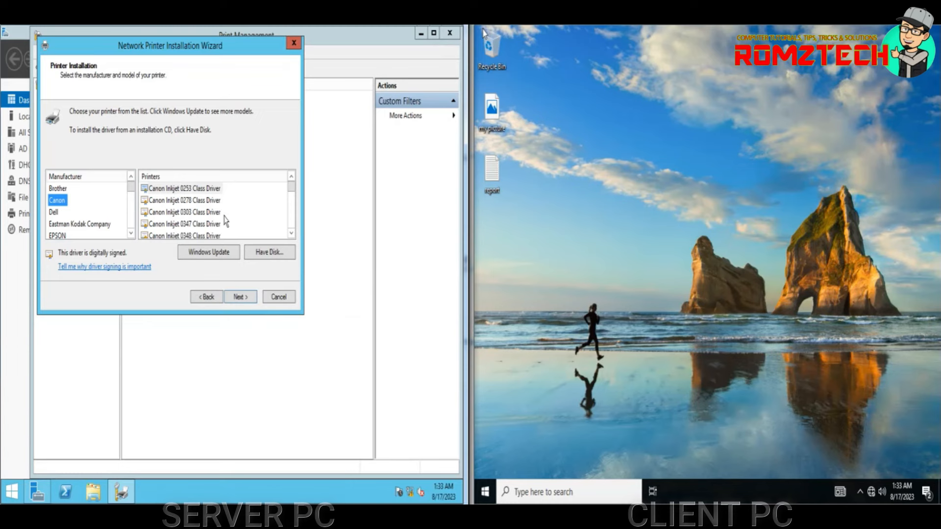
{"action": "left_click", "coordinate": [193, 224]}
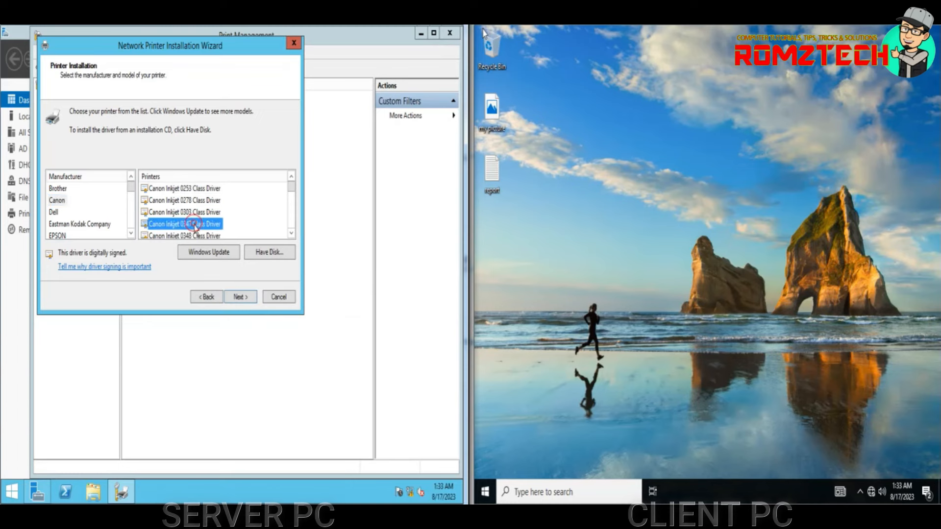
{"action": "left_click", "coordinate": [245, 297]}
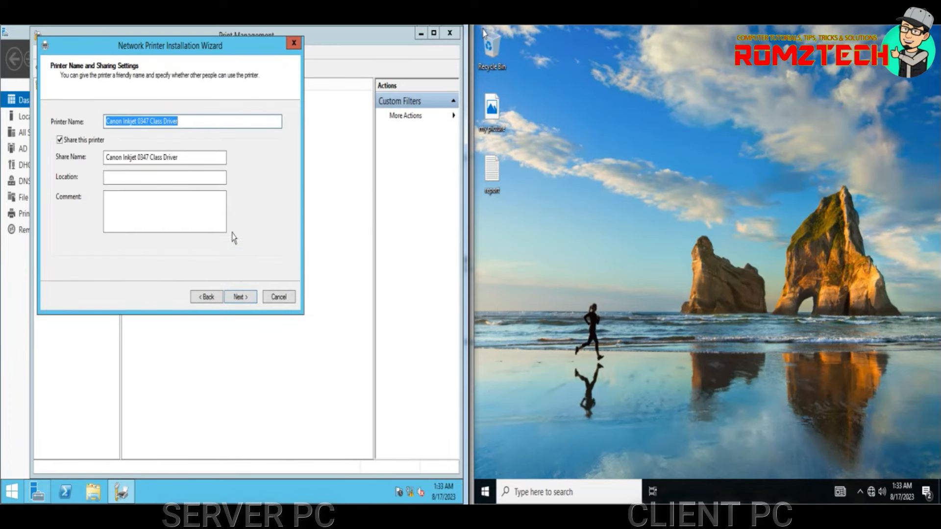
{"action": "left_click", "coordinate": [198, 122]}
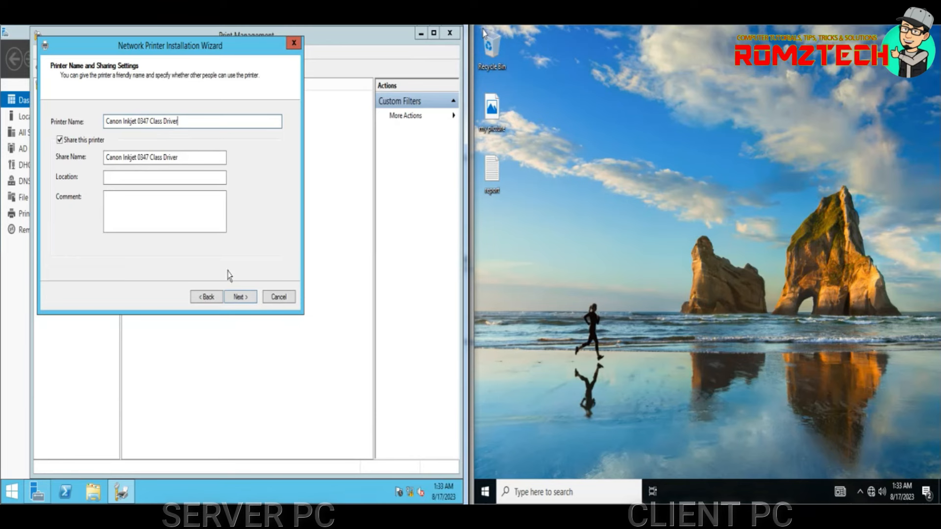
{"action": "left_click", "coordinate": [237, 297]}
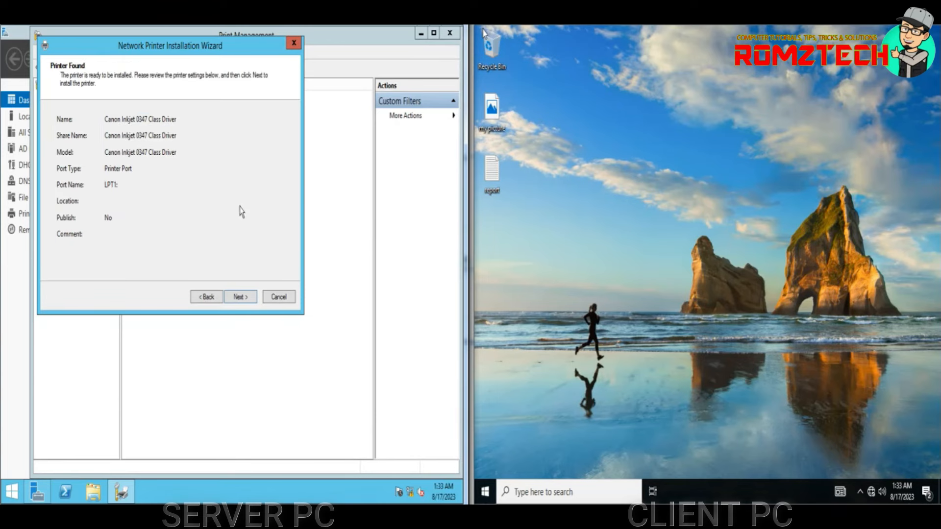
{"action": "left_click", "coordinate": [242, 297]}
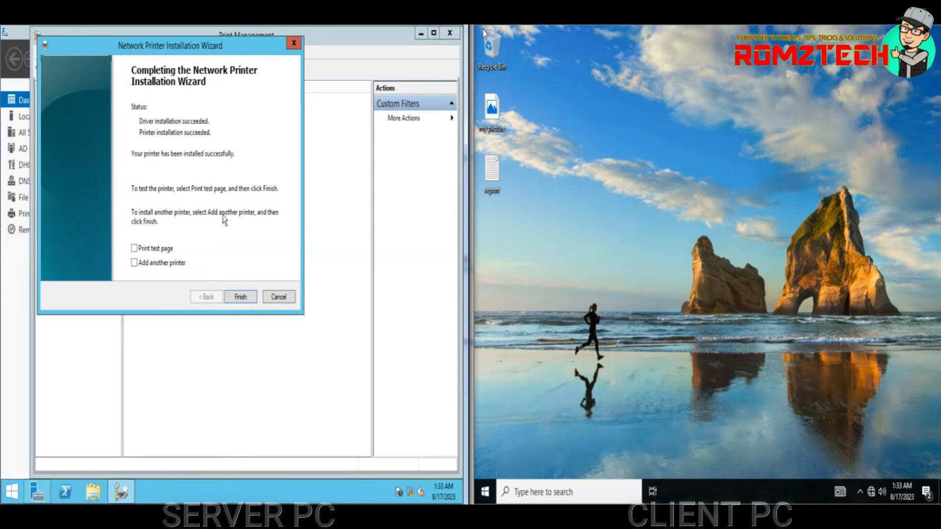
{"action": "left_click", "coordinate": [239, 297]}
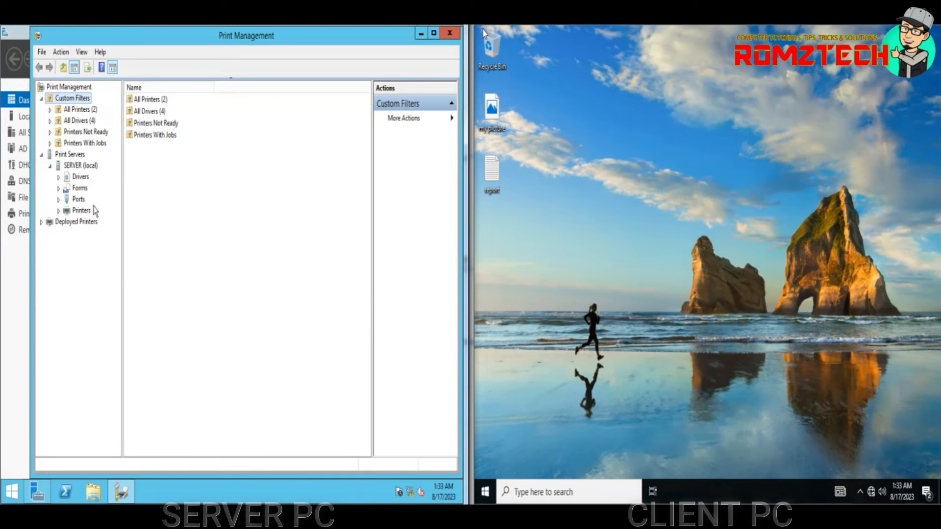
Check the deployed printers and the list of printers on the local print server.
{"action": "left_click", "coordinate": [78, 223]}
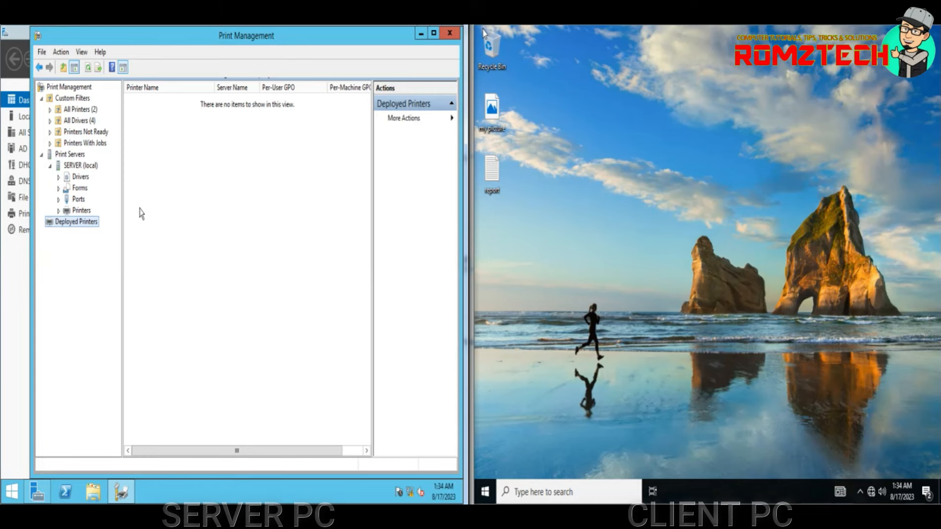
{"action": "left_click", "coordinate": [85, 210]}
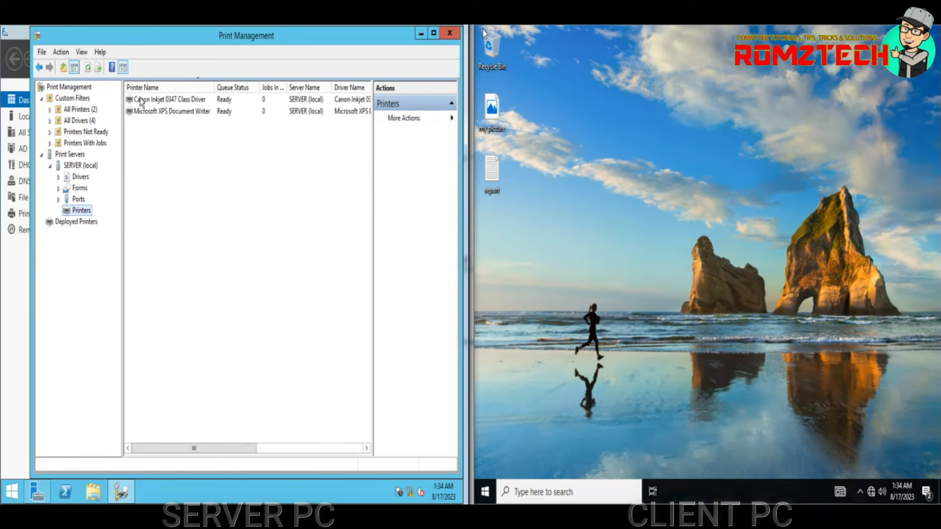
List the shared Canon Inkjet 0347 Class Driver printer in the directory through its sharing properties.
{"action": "right_click", "coordinate": [158, 103]}
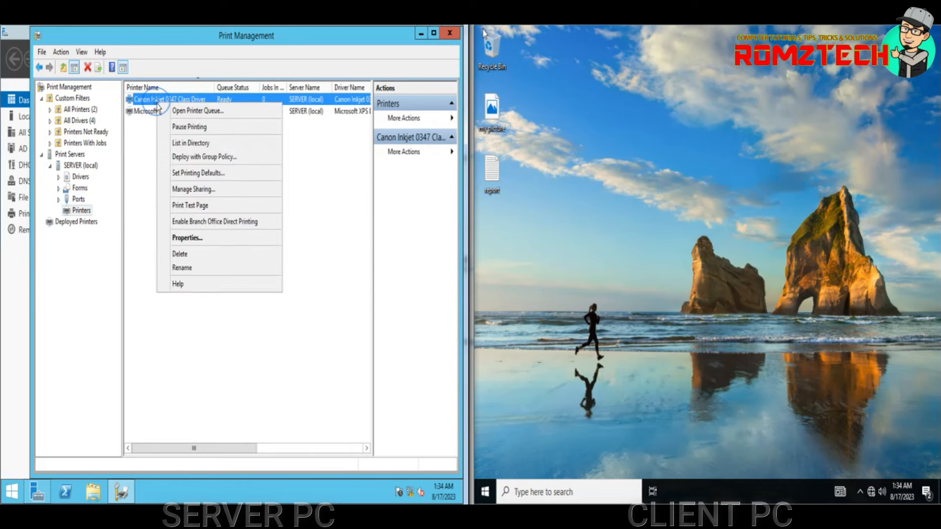
{"action": "left_click", "coordinate": [185, 240]}
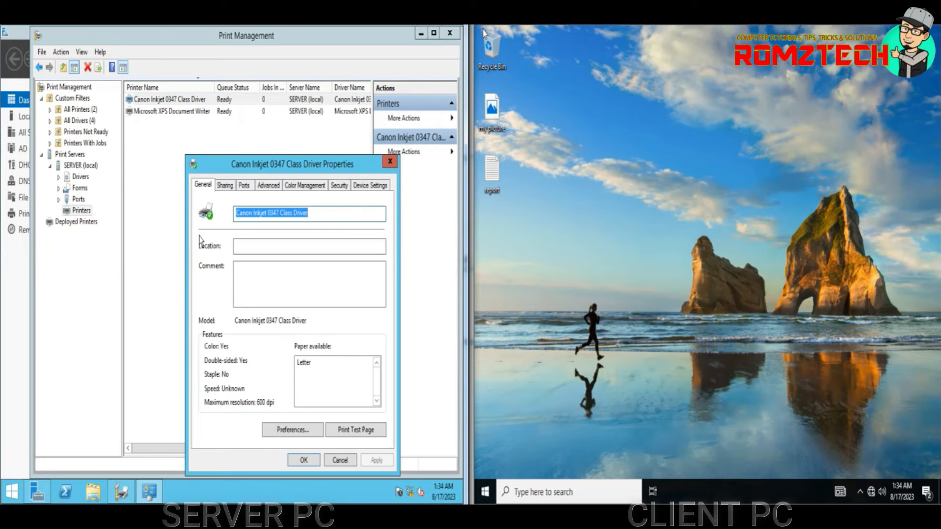
{"action": "left_click", "coordinate": [230, 188]}
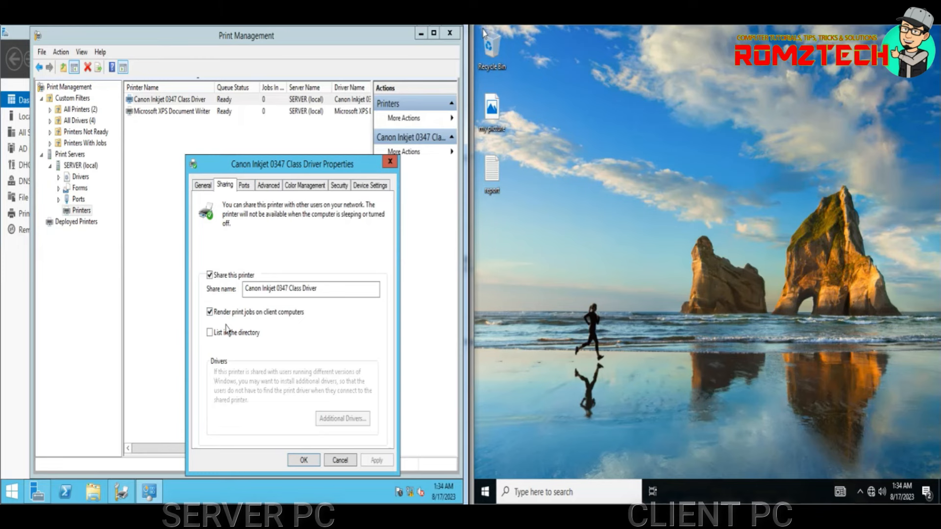
{"action": "left_click", "coordinate": [210, 333]}
{"action": "left_click", "coordinate": [371, 460]}
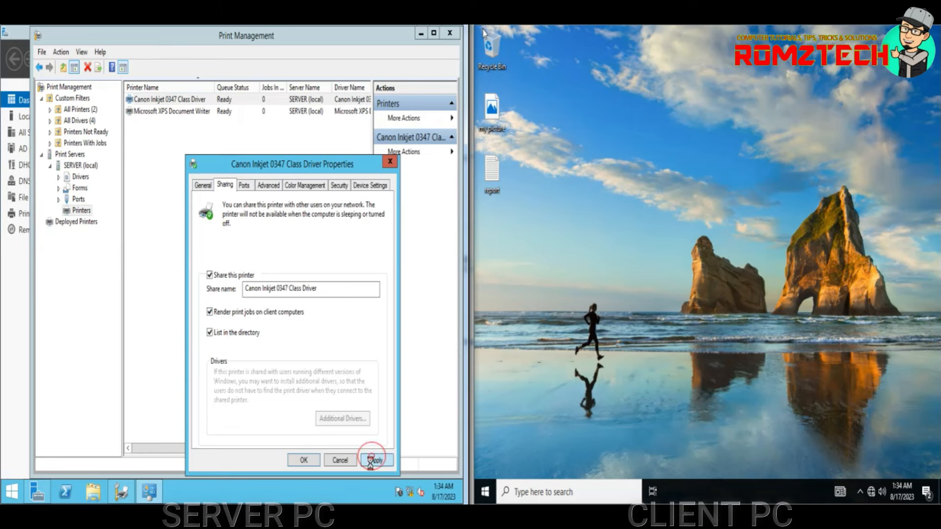
{"action": "left_click", "coordinate": [305, 459]}
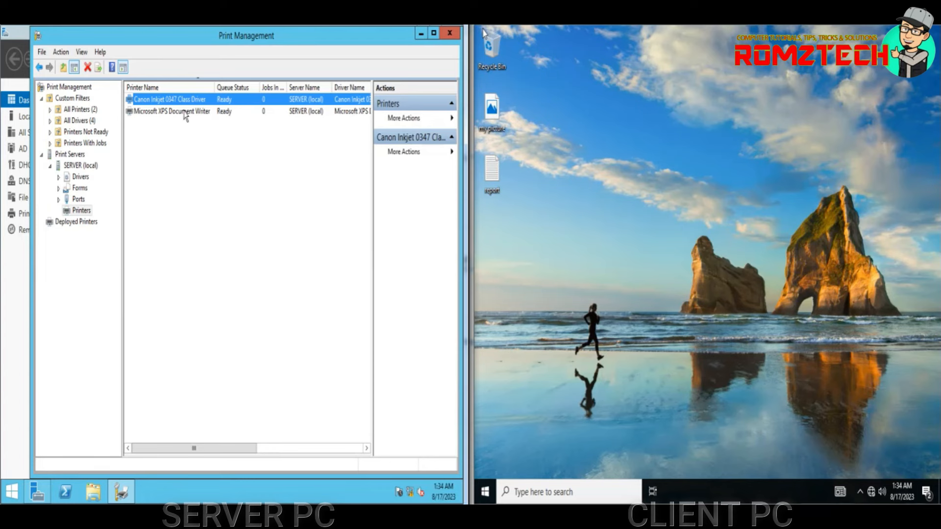
Start deploying the Canon Inkjet 0347 printer with Group Policy, choosing Default Domain Policy as the GPO.
{"action": "right_click", "coordinate": [162, 104]}
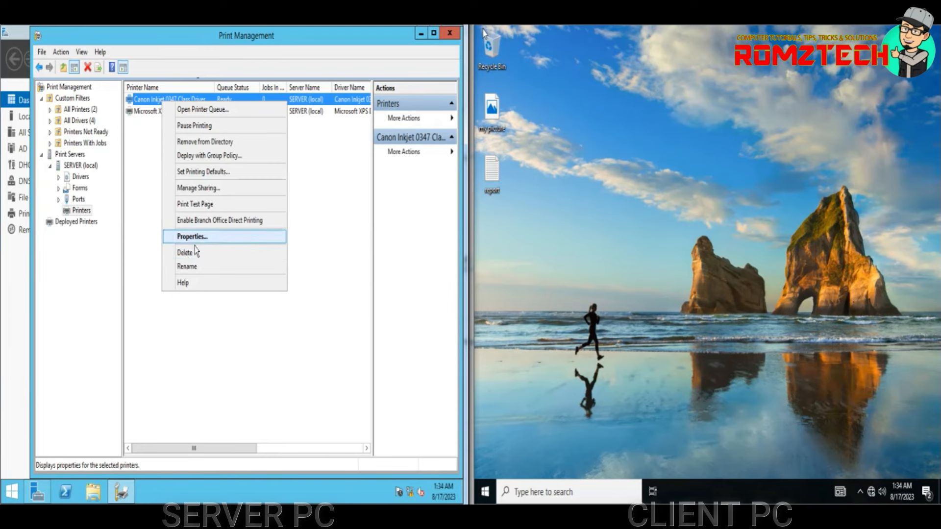
{"action": "left_click", "coordinate": [209, 160]}
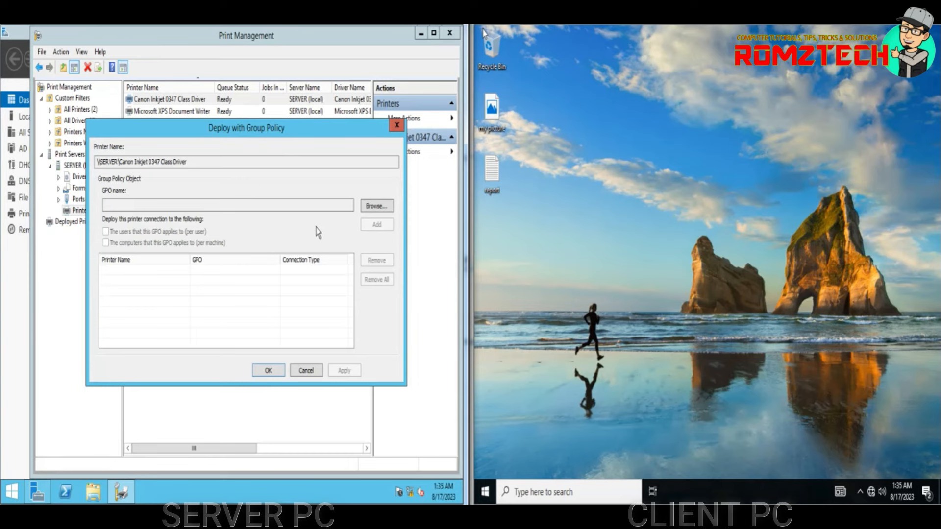
{"action": "left_click", "coordinate": [373, 208]}
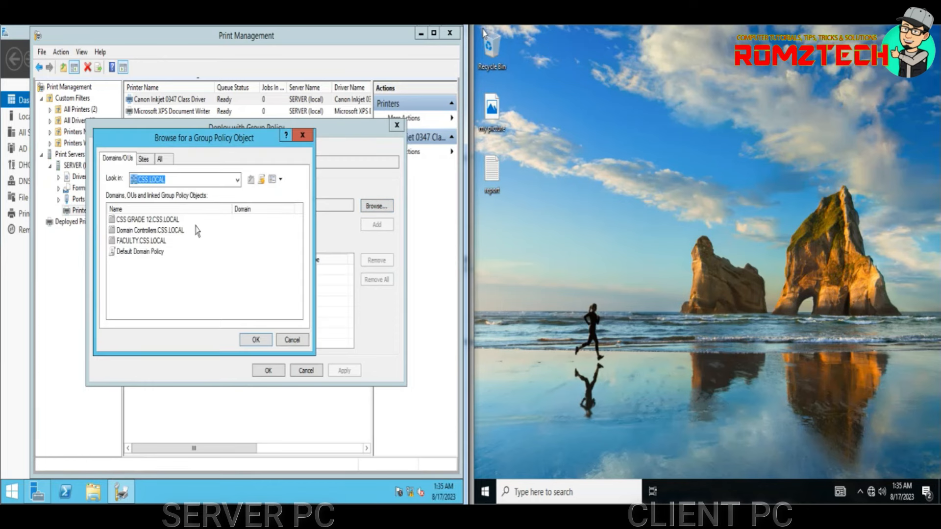
{"action": "left_click", "coordinate": [139, 250]}
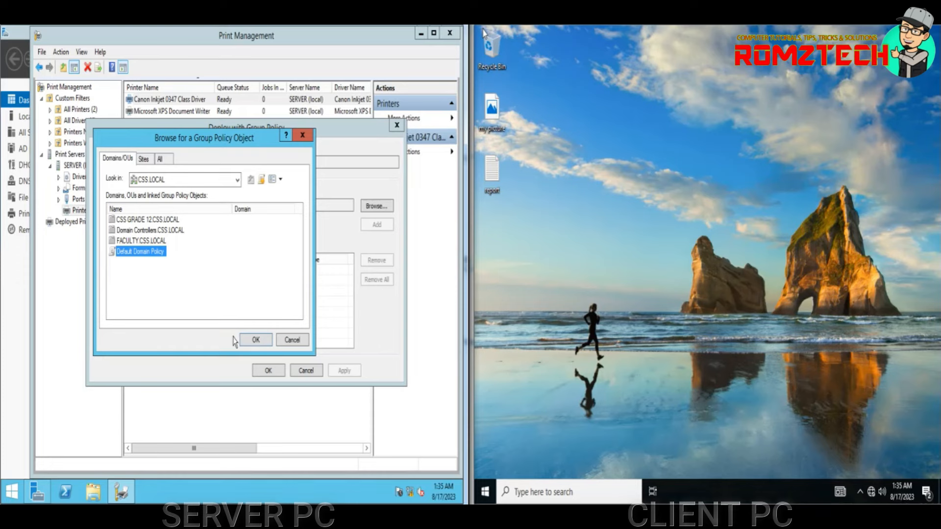
{"action": "left_click", "coordinate": [253, 342]}
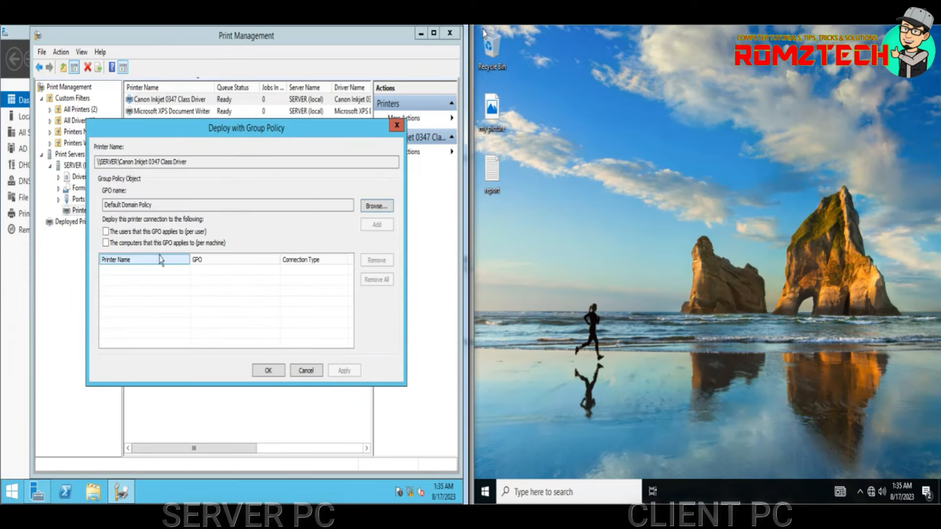
Add the printer connection for both users and computers the GPO applies to, and apply the deployment.
{"action": "left_click", "coordinate": [105, 231]}
{"action": "left_click", "coordinate": [105, 242]}
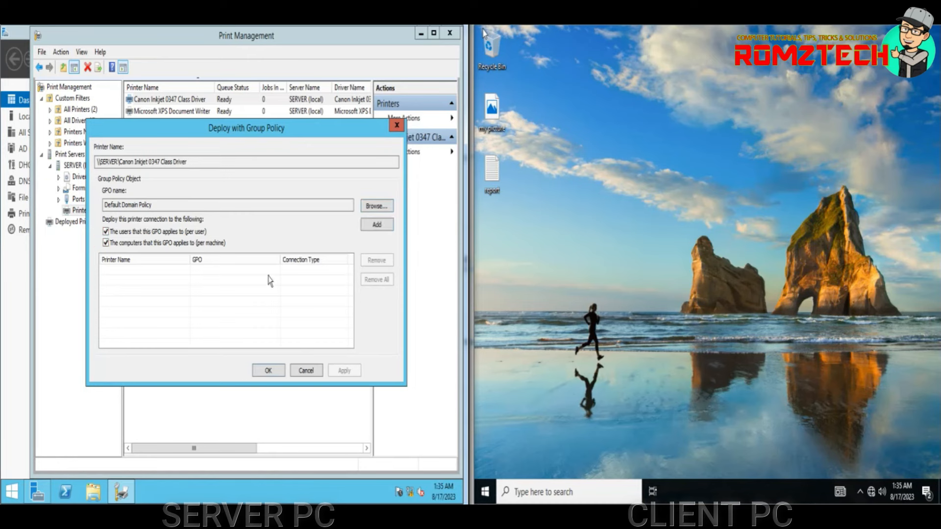
{"action": "left_click", "coordinate": [377, 224]}
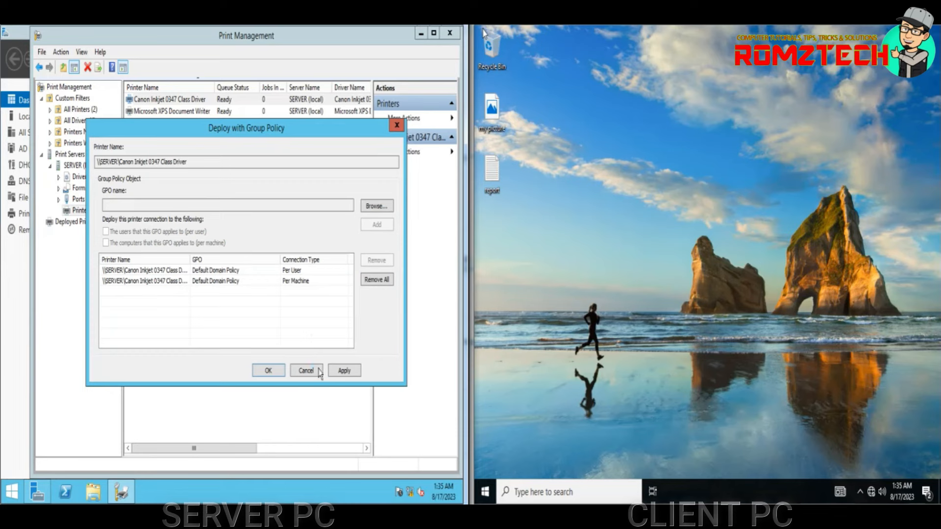
{"action": "left_click", "coordinate": [349, 366]}
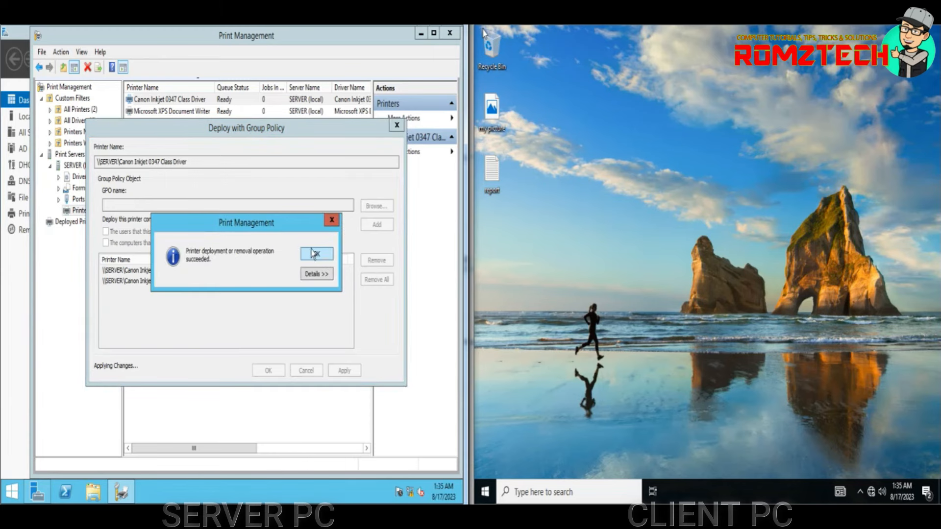
{"action": "left_click", "coordinate": [314, 252]}
{"action": "left_click", "coordinate": [268, 370]}
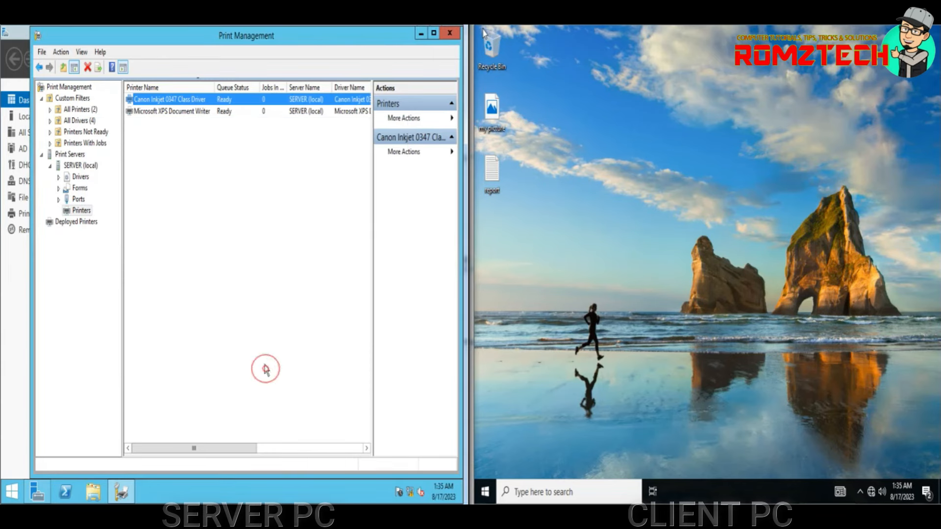
Force a Group Policy update on the server by running gpupdate /force.
{"action": "right_click", "coordinate": [14, 493]}
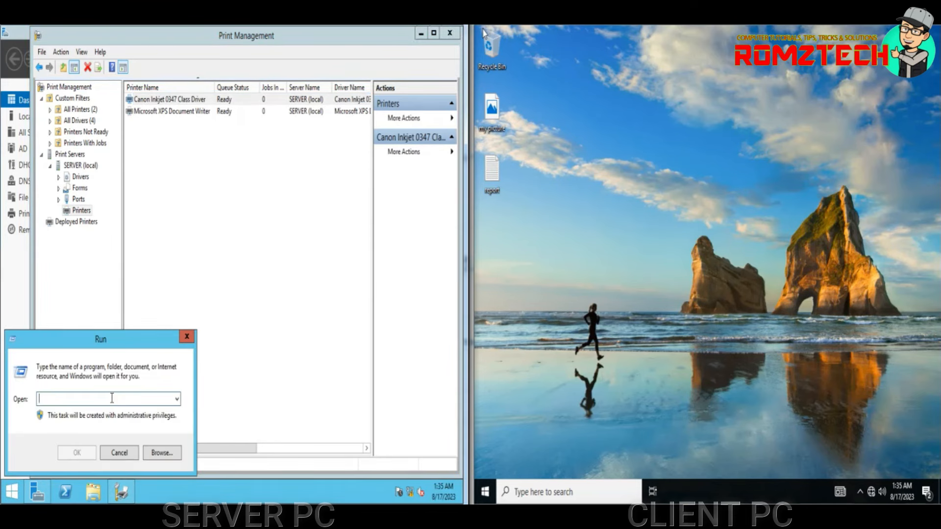
{"action": "type", "text": "gpupdate /force"}
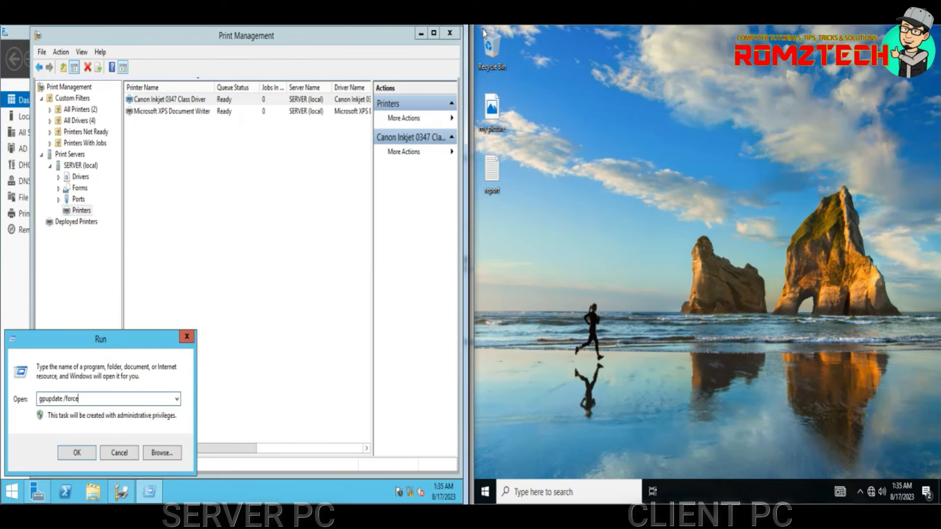
{"action": "key", "text": "Return"}
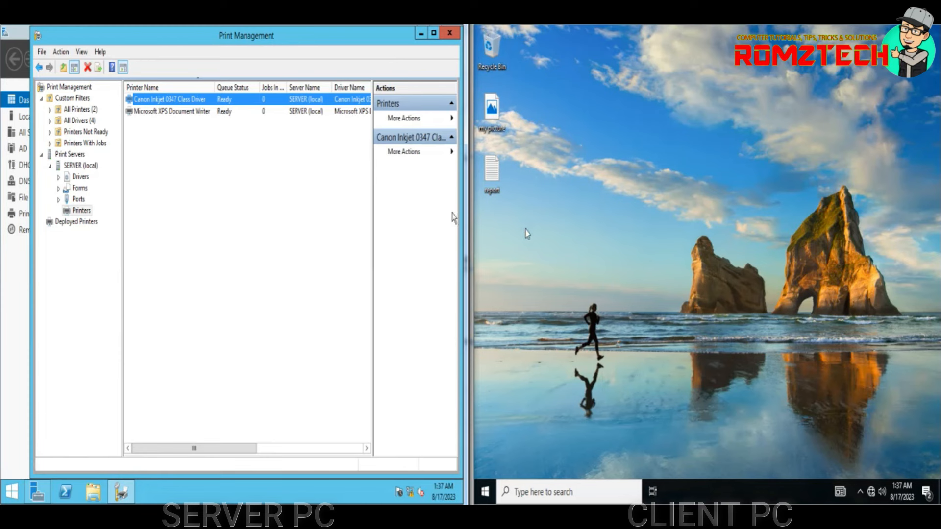
On the client PC, open the Printers & scanners settings and add the Canon Inkjet 0347 Class Driver on SERVER printer.
{"action": "left_click", "coordinate": [494, 492]}
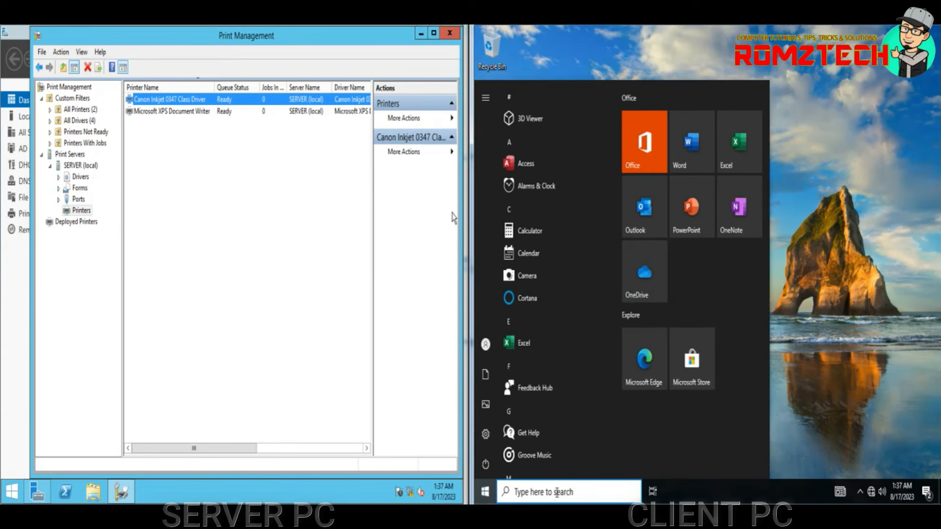
{"action": "type", "text": "prin"}
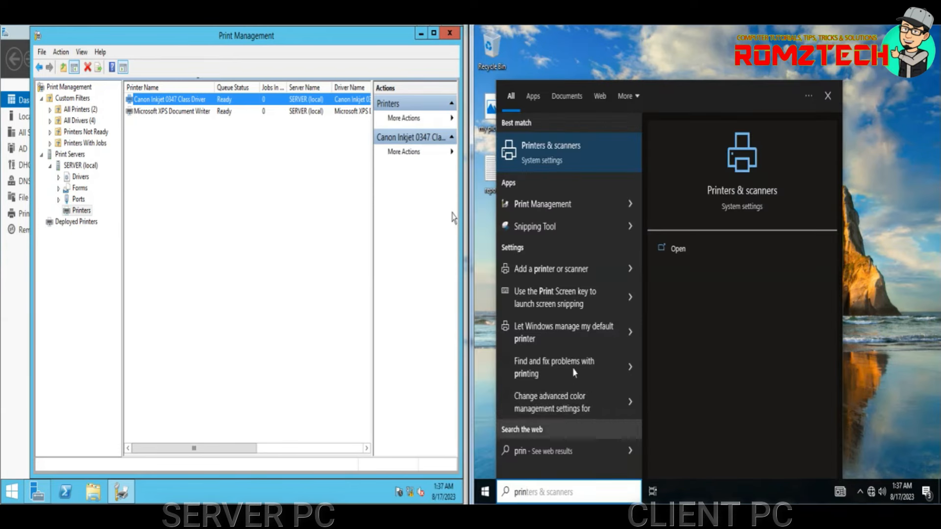
{"action": "left_click", "coordinate": [550, 155]}
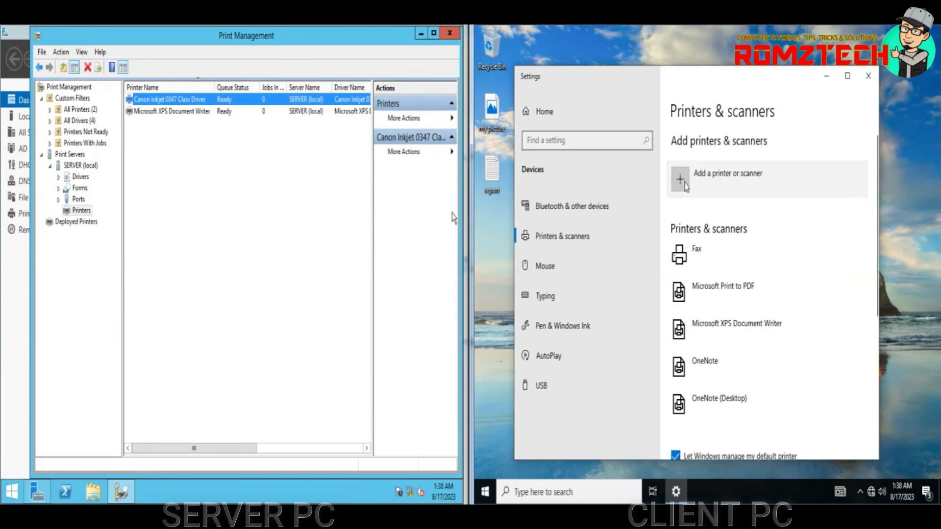
{"action": "left_click", "coordinate": [681, 181]}
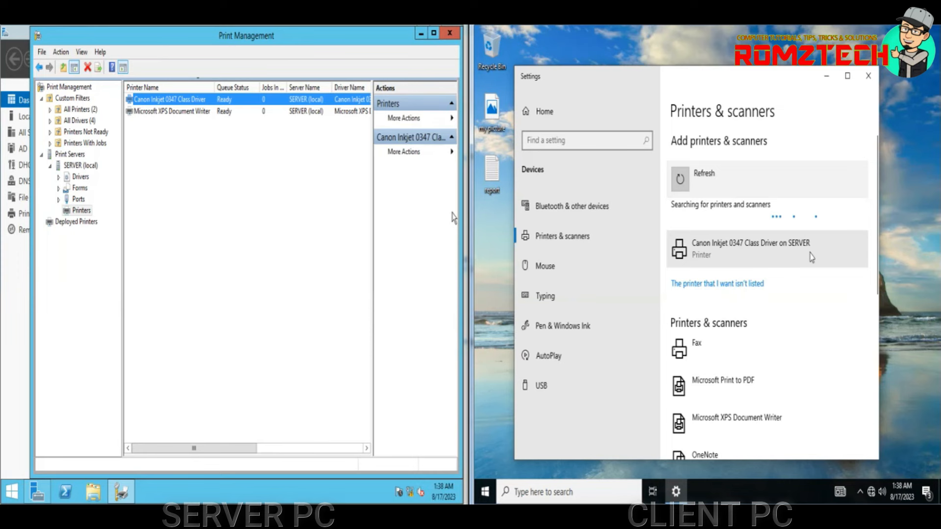
{"action": "left_click", "coordinate": [759, 255]}
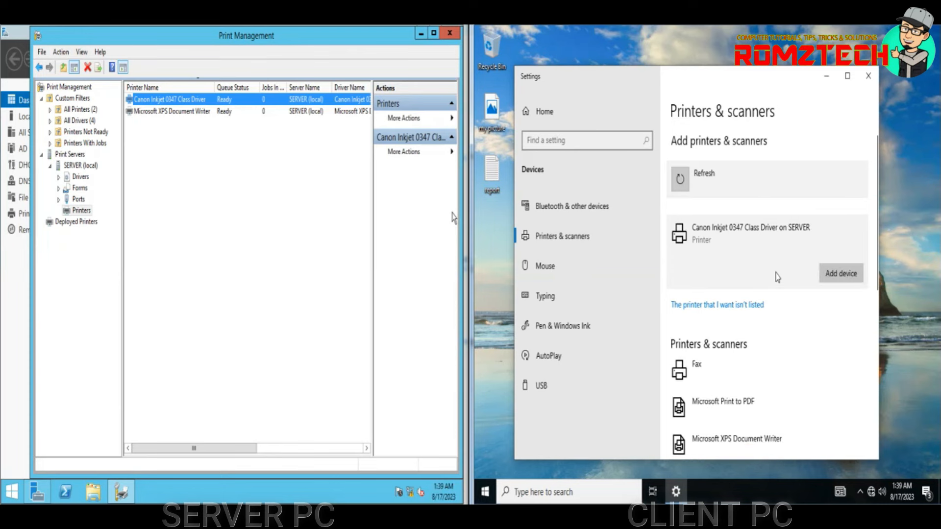
{"action": "left_click", "coordinate": [841, 273]}
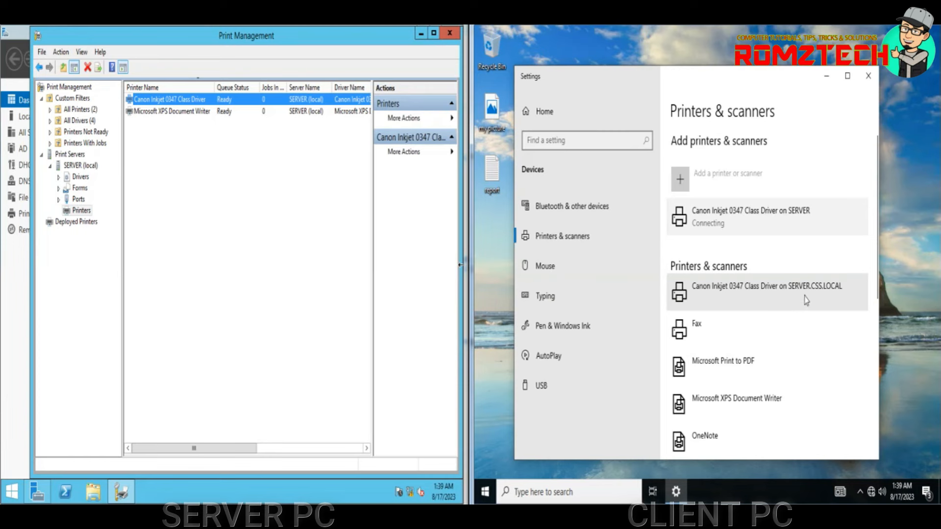
Check the deployed printers in Print Management on the server.
{"action": "left_click", "coordinate": [72, 222]}
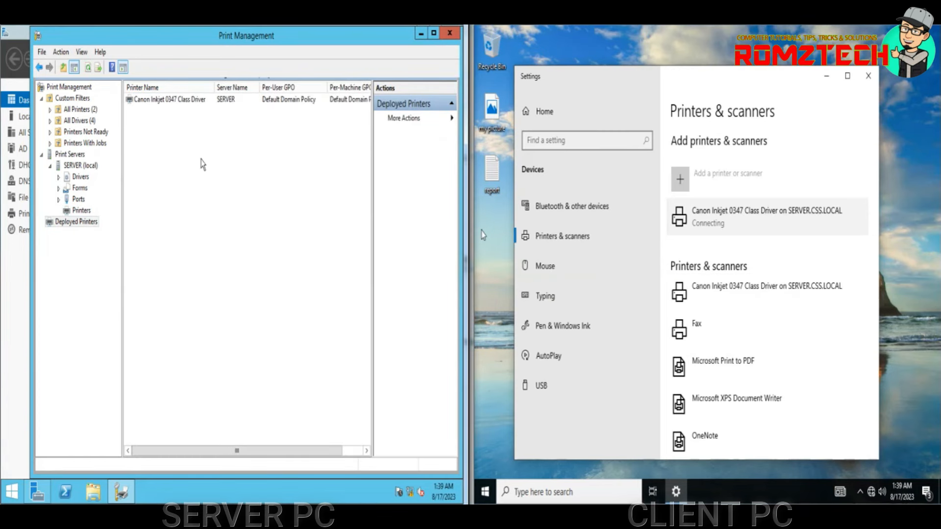